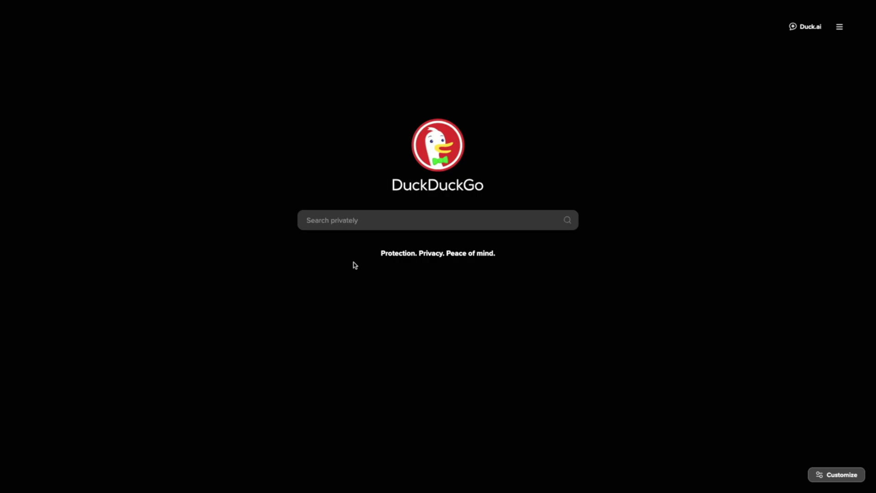
- Search DuckDuckGo for 'Pop!_OS' and open the Pop!_OS by System76 result
click(379, 221)
text(Pop)
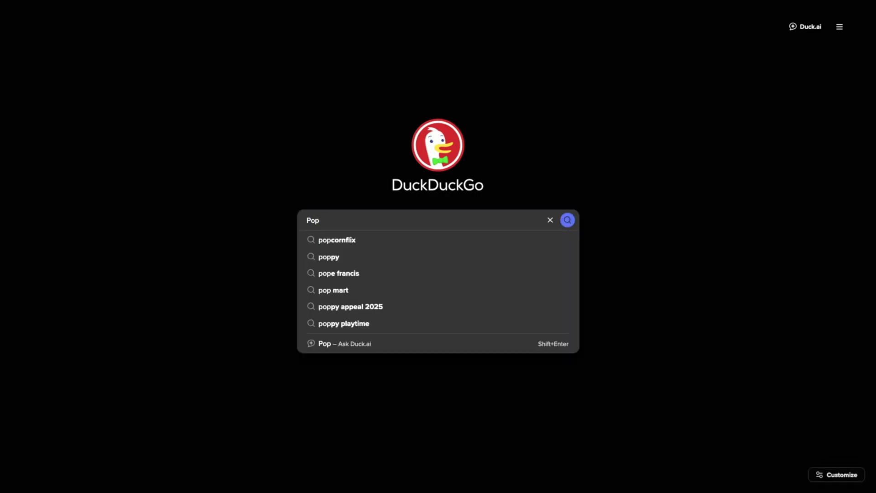
text(!_OS)
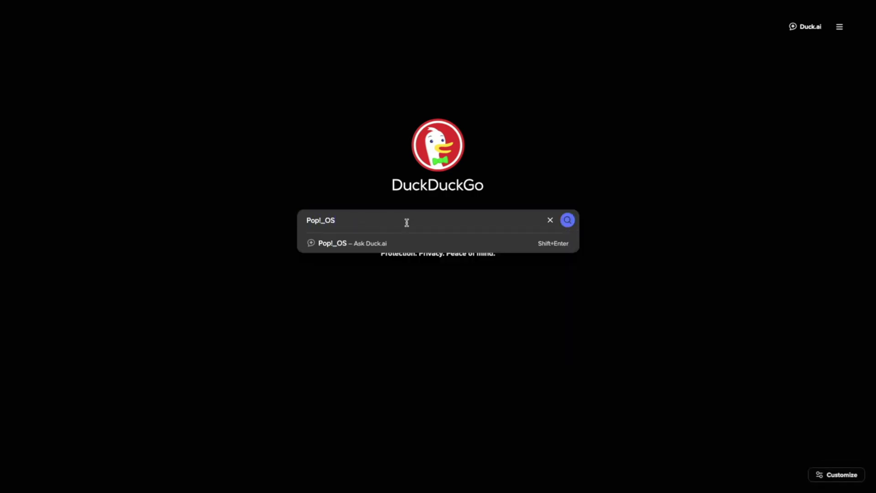
key(Return)
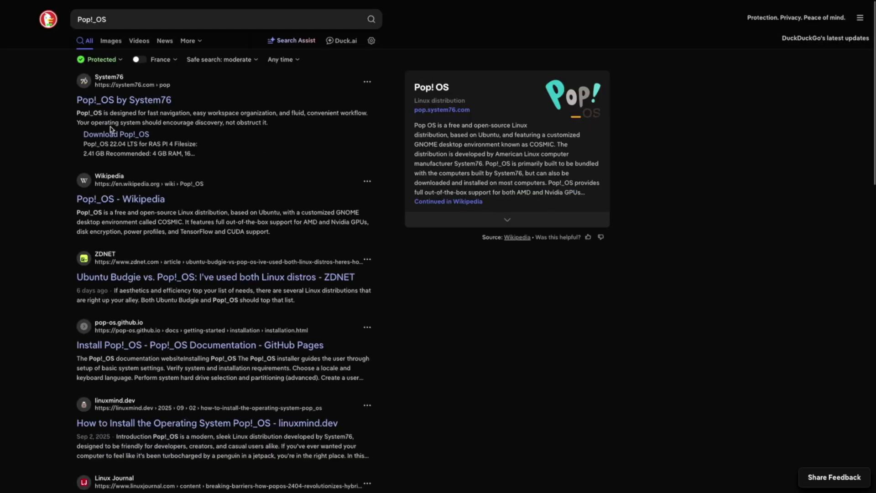
click(129, 101)
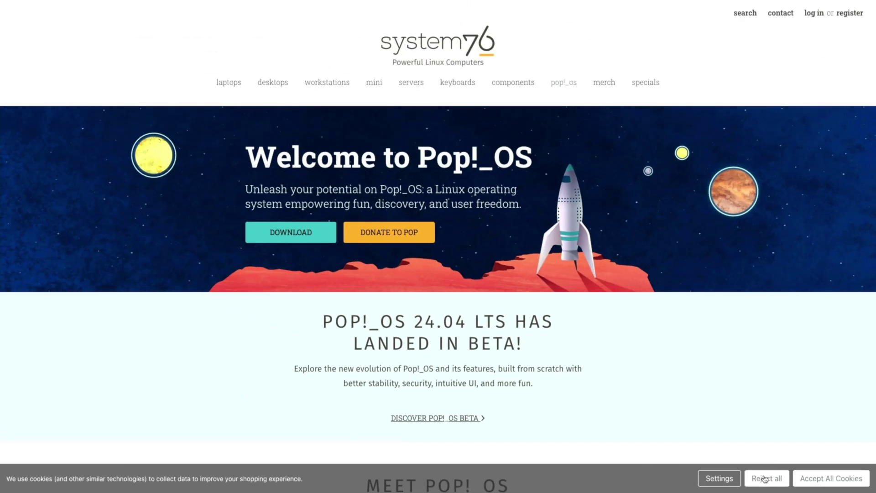
- Reject the site's cookies and scroll the Download page to the Pop!_OS 22.04 LTS section
click(766, 479)
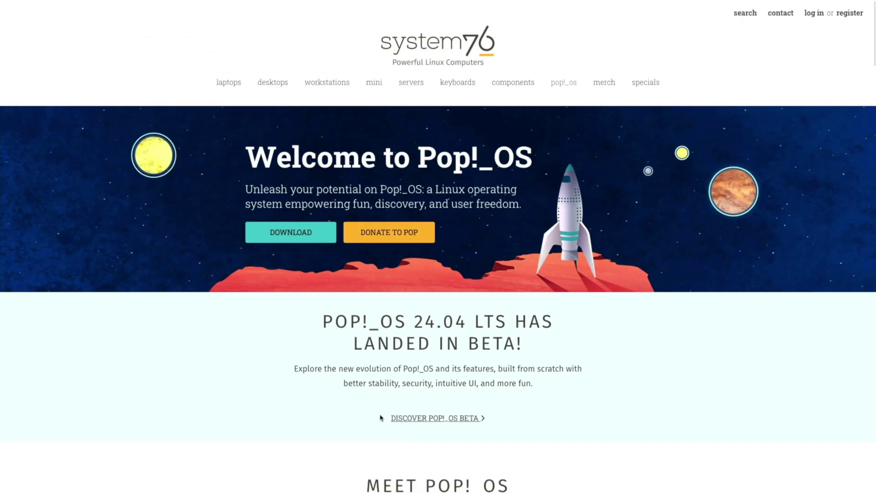
click(289, 237)
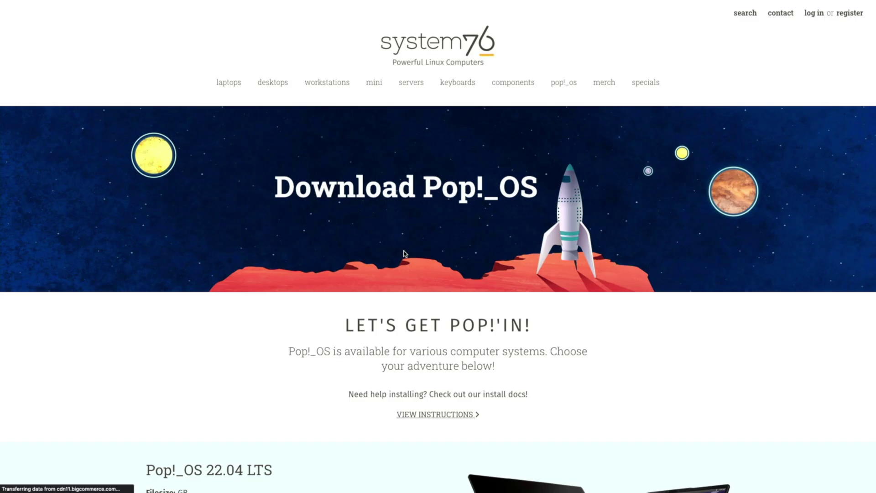
scroll(422, 259, down, 5)
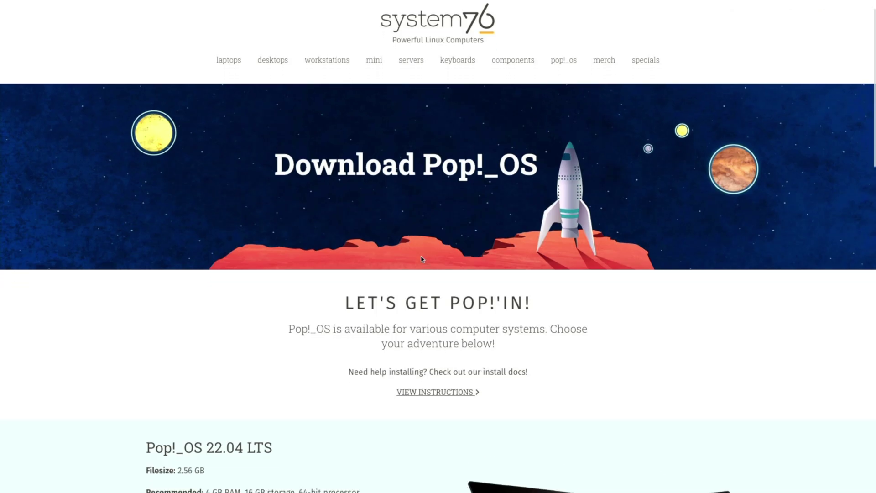
scroll(422, 258, down, 4)
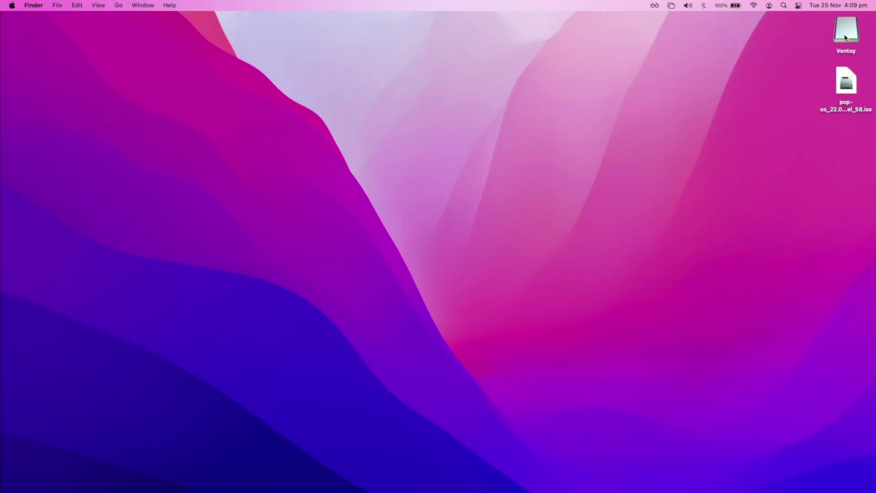
- Copy pop-os_22.04_amd64_intel_58.iso from the desktop onto the Ventoy drive, then close its window
double_click(846, 38)
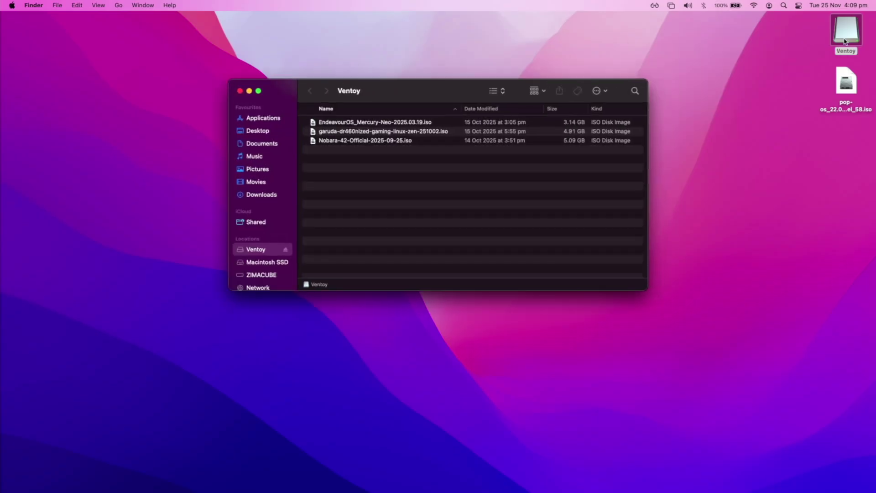
drag(846, 81, 604, 191)
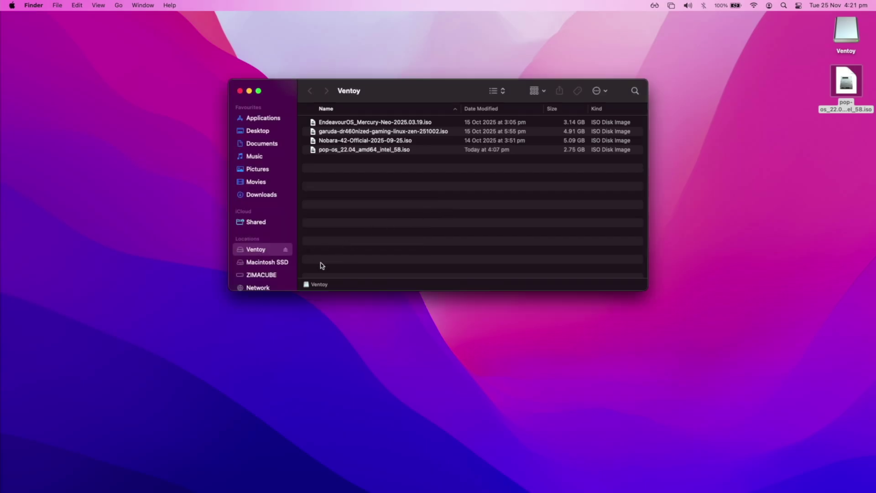
click(287, 251)
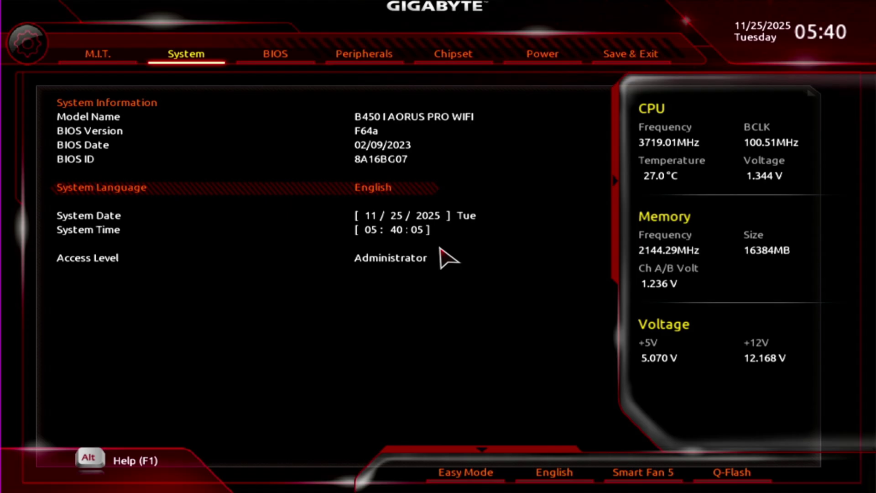
- Go to the BIOS Save & Exit tab and highlight the UEFI: Teclast CoolFlash 8.07, Partition 2 boot override
key(Right)
key(Right)
key(Right)
key(Right)
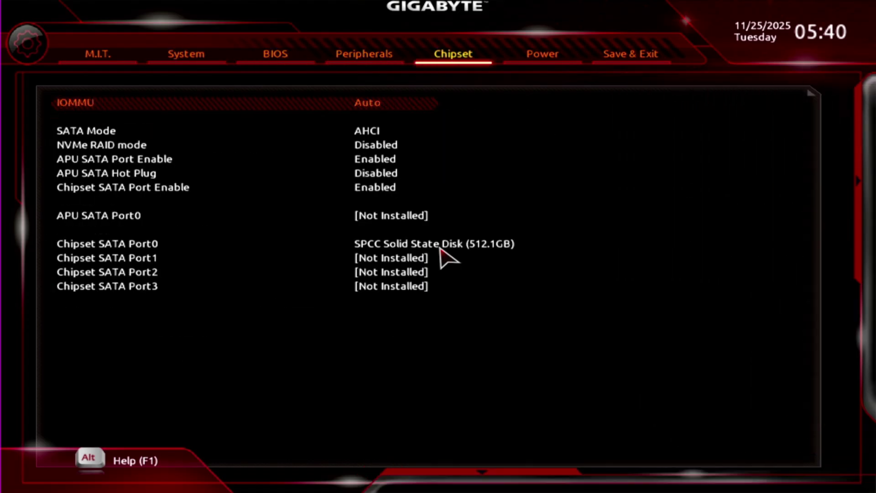
key(Right)
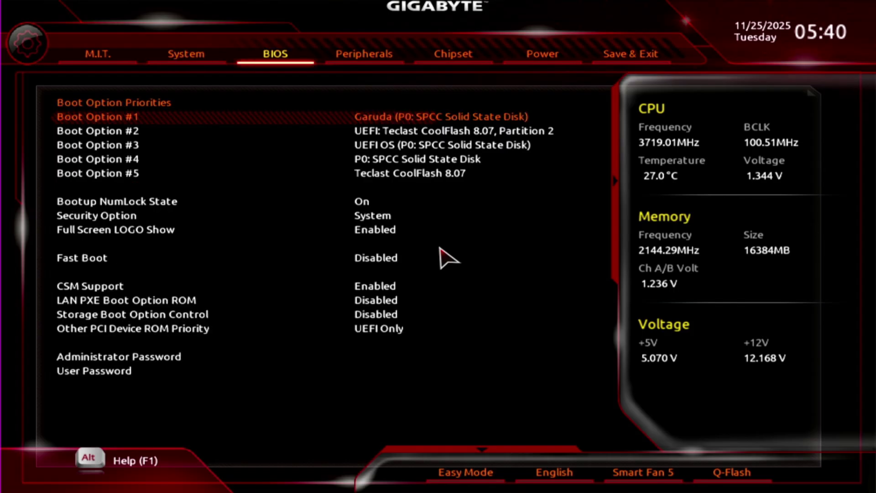
key(Right)
key(Right)
key(Right)
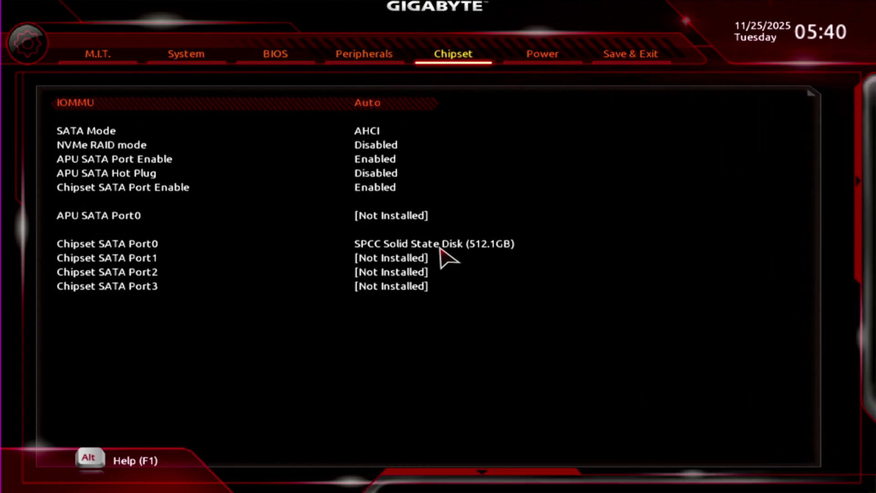
key(Right)
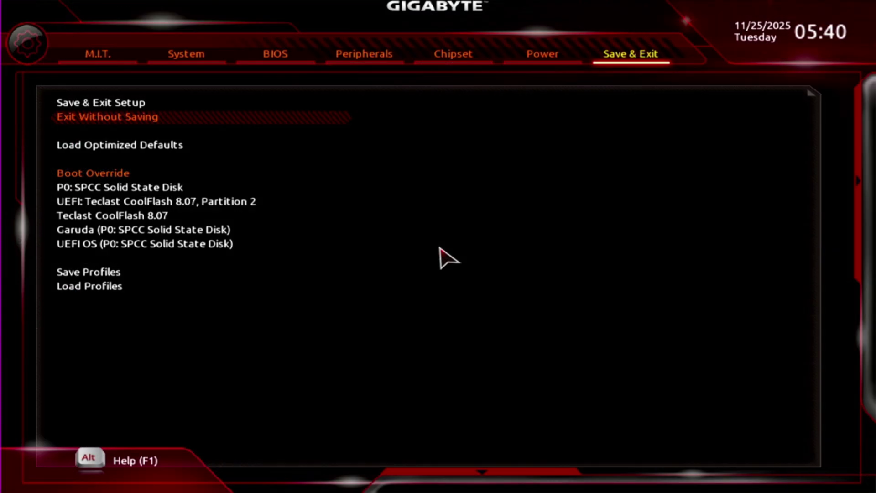
key(Down)
key(Down)
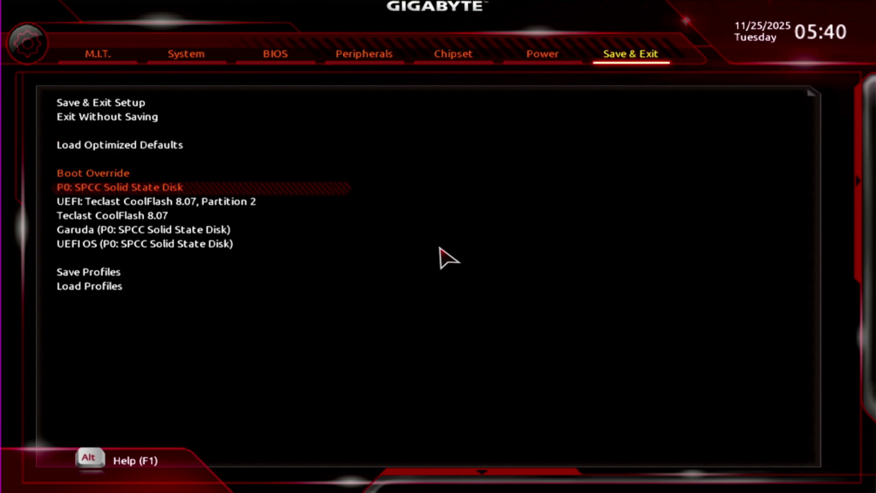
key(Down)
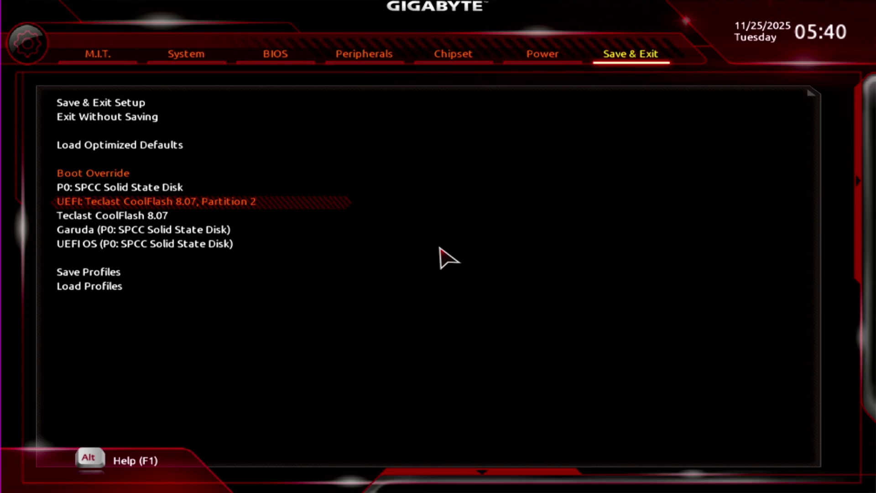
- Boot the Ventoy USB and start pop-os_22.04_amd64_intel_58.iso in normal mode
key(Return)
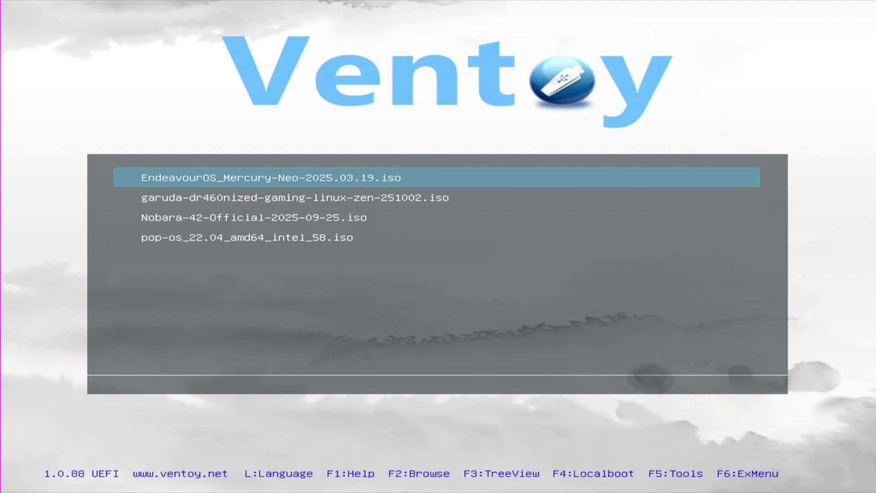
key(Down)
key(Down)
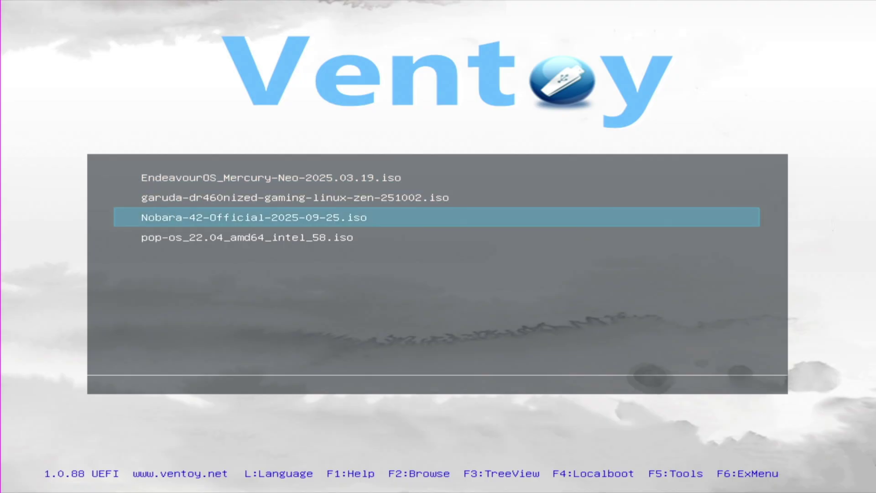
key(Down)
key(Return)
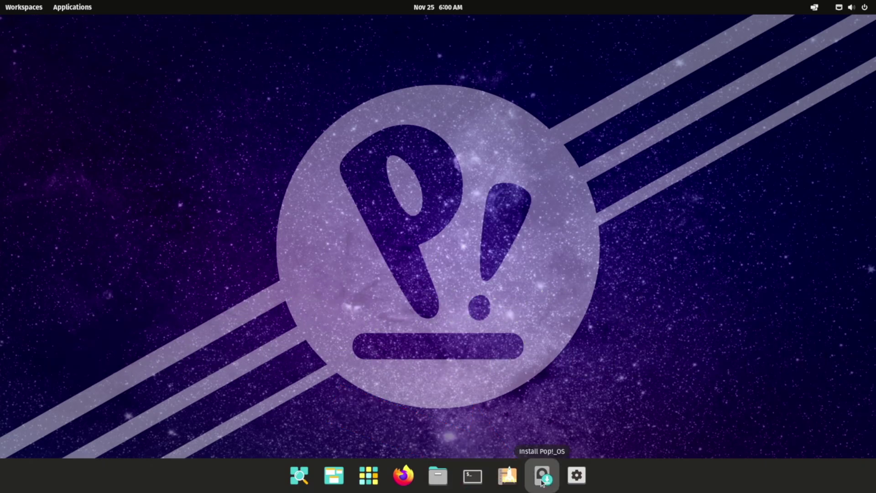
- Launch the installer and select English, United States, the English (US) keyboard and its Default layout
click(542, 474)
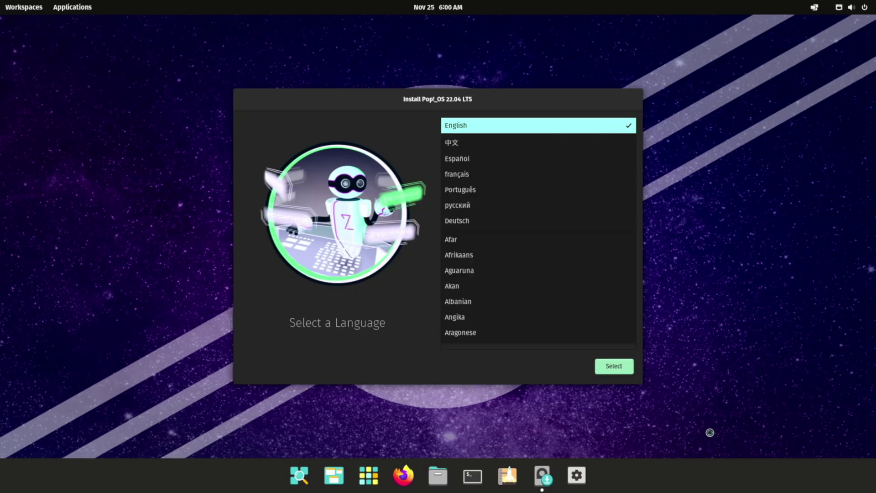
click(623, 373)
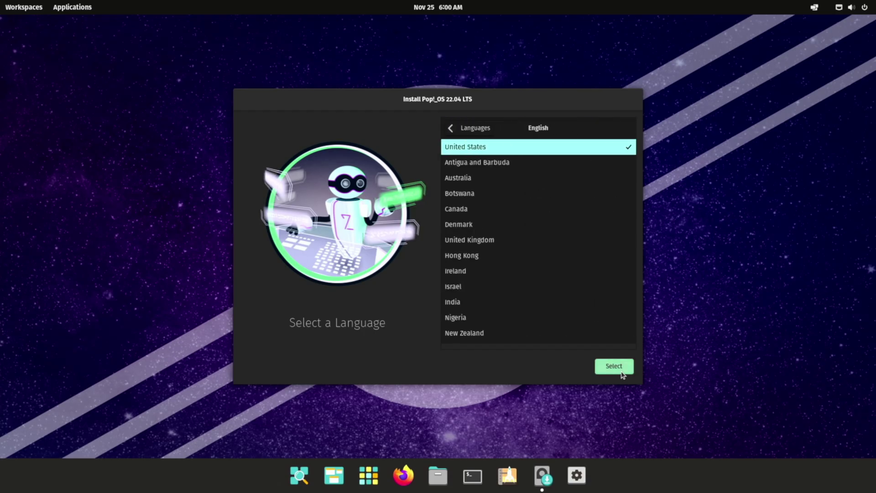
click(622, 373)
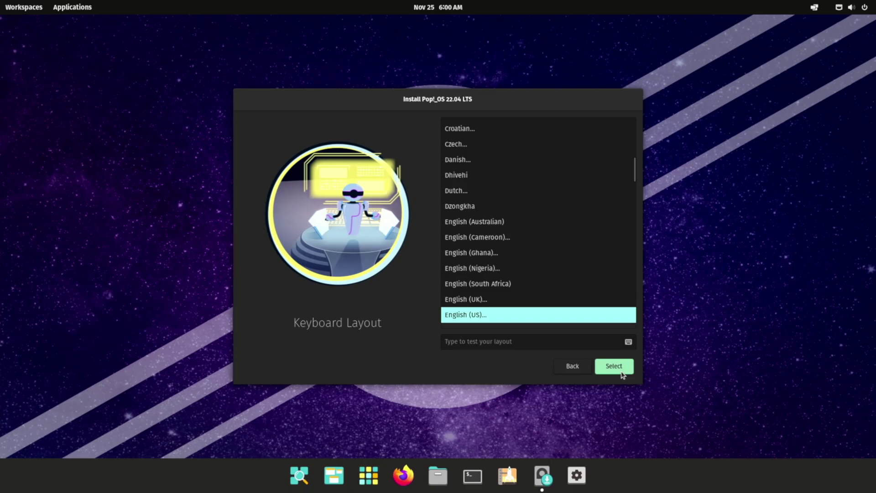
click(623, 373)
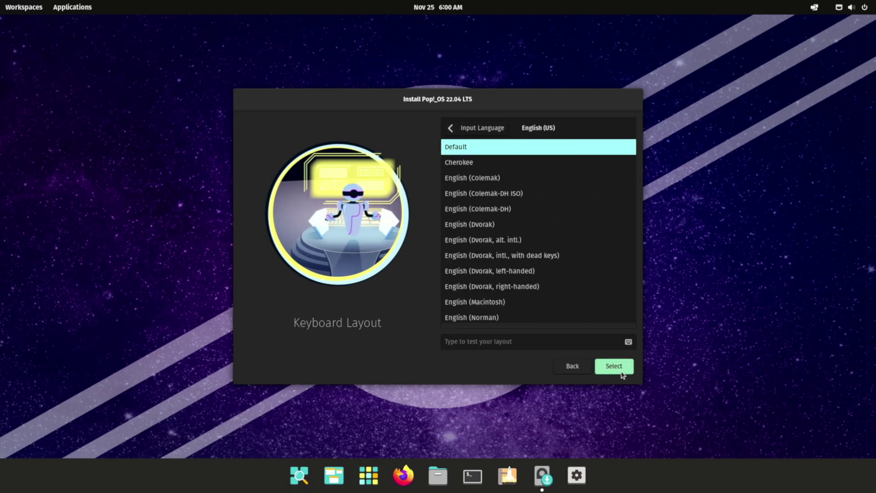
click(622, 372)
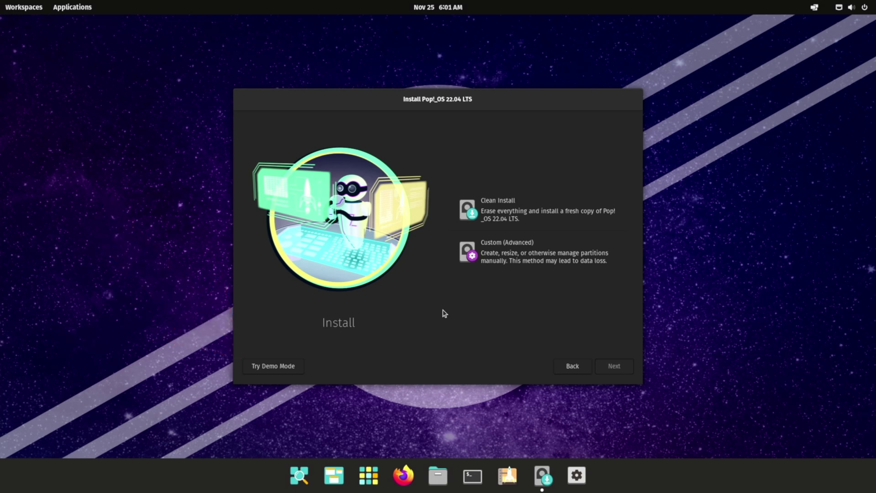
- Choose Clean Install and erase the ATA SPCC Solid State drive as the target
click(569, 210)
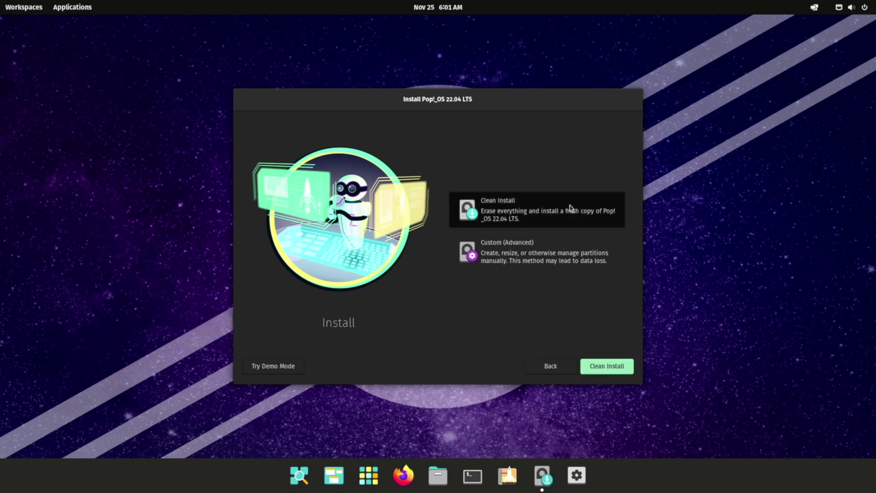
click(605, 365)
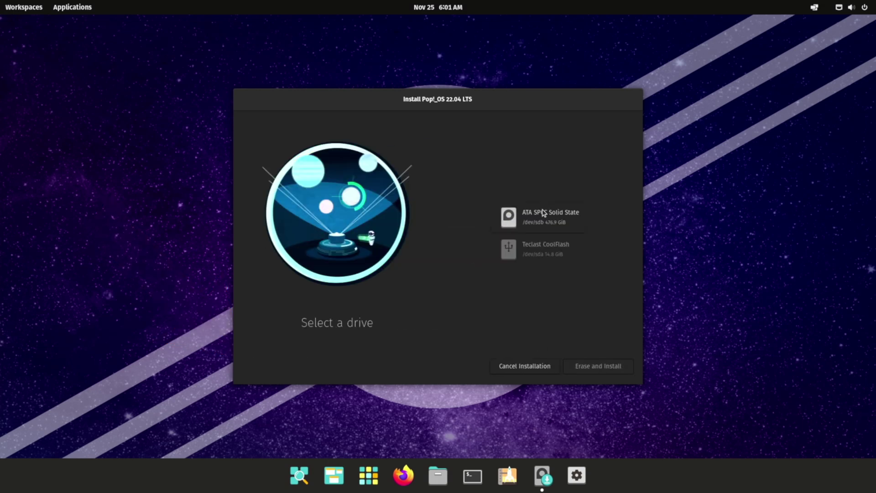
click(543, 213)
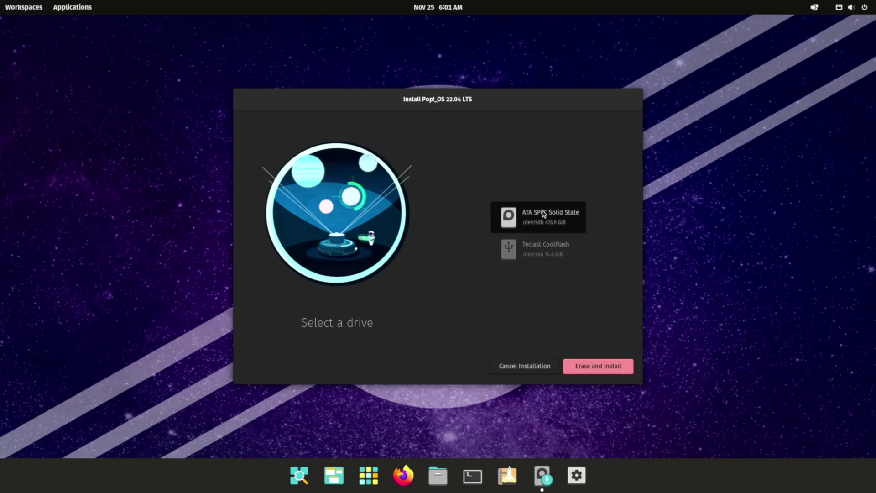
click(598, 372)
- Create the new user account with a password, disable the shared encryption password, and start installing
text(Test)
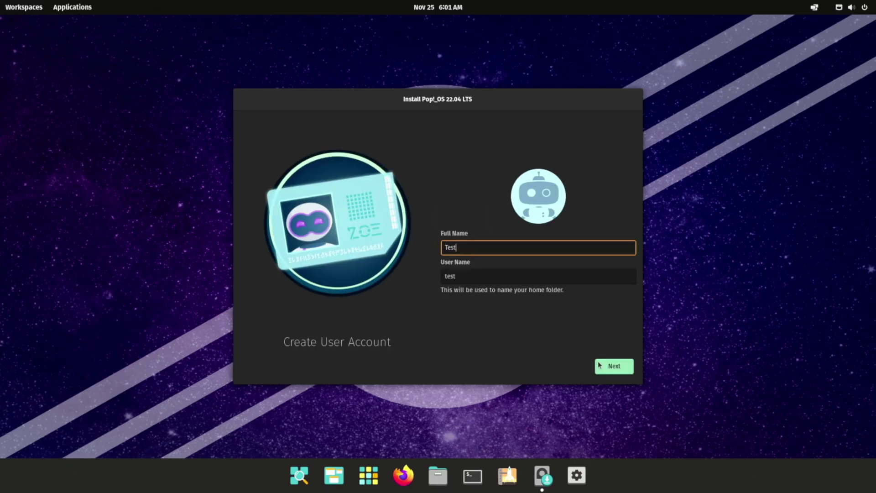
click(600, 366)
text(12345678)
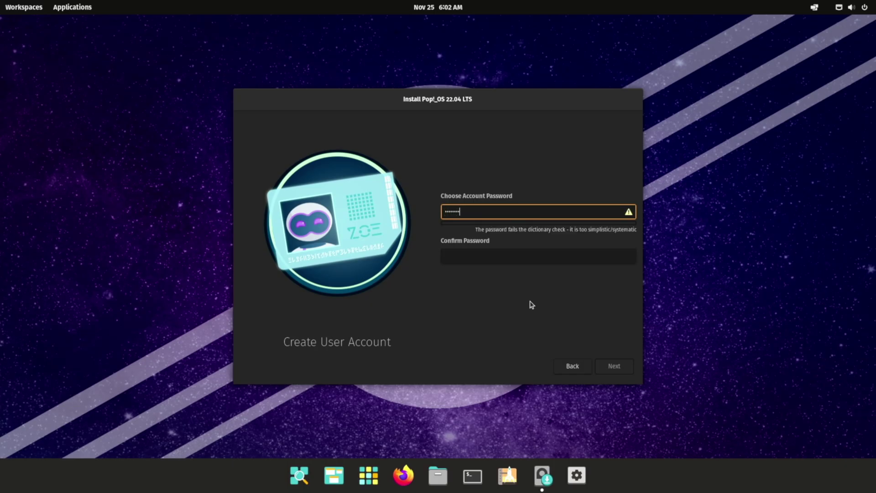
key(Tab)
text(12345678)
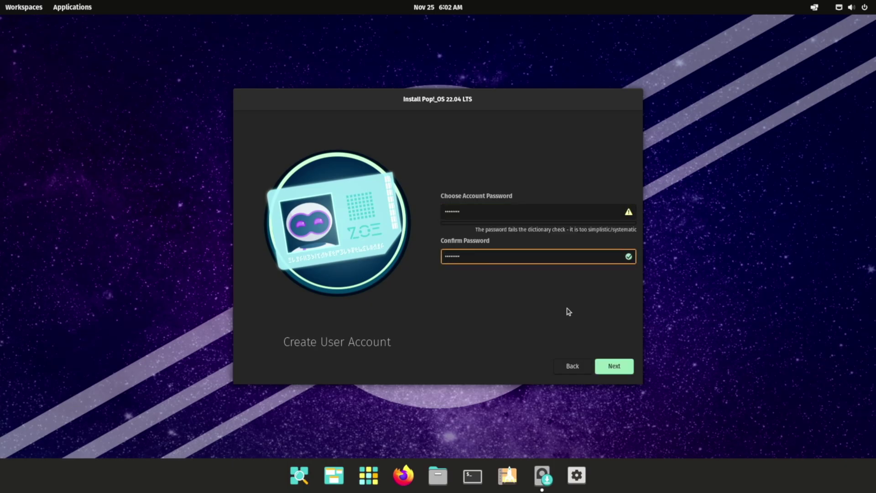
click(615, 366)
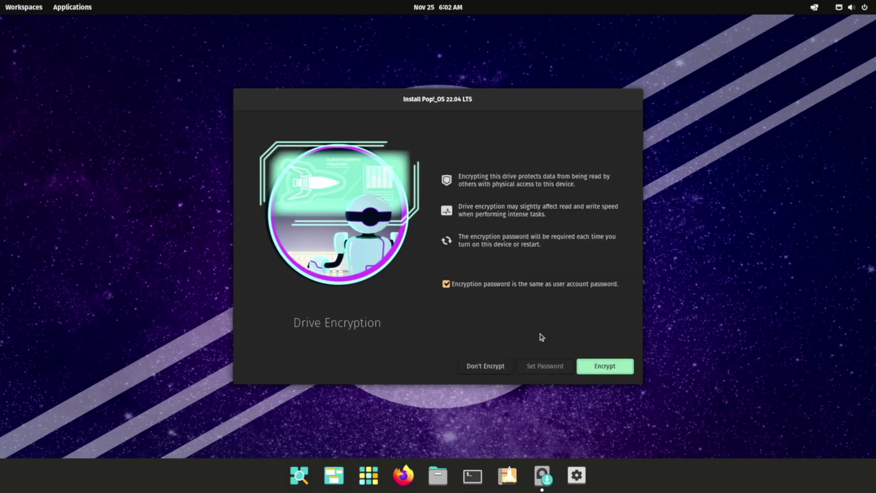
click(446, 286)
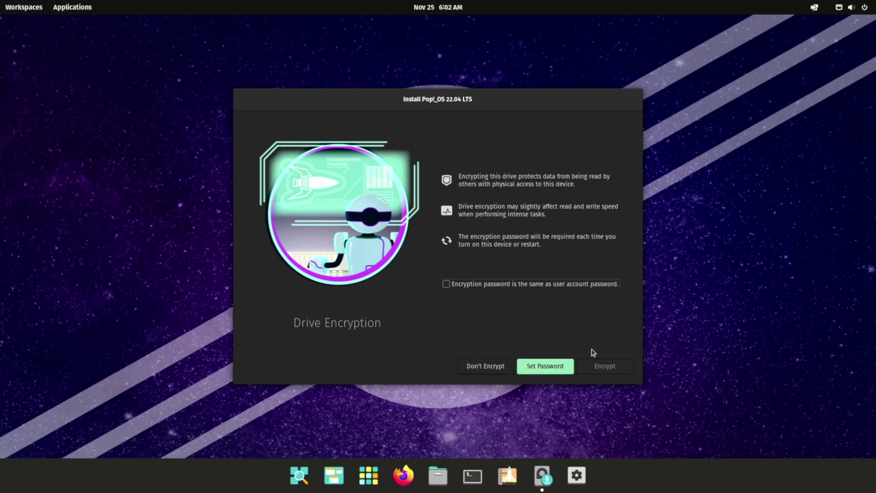
click(478, 371)
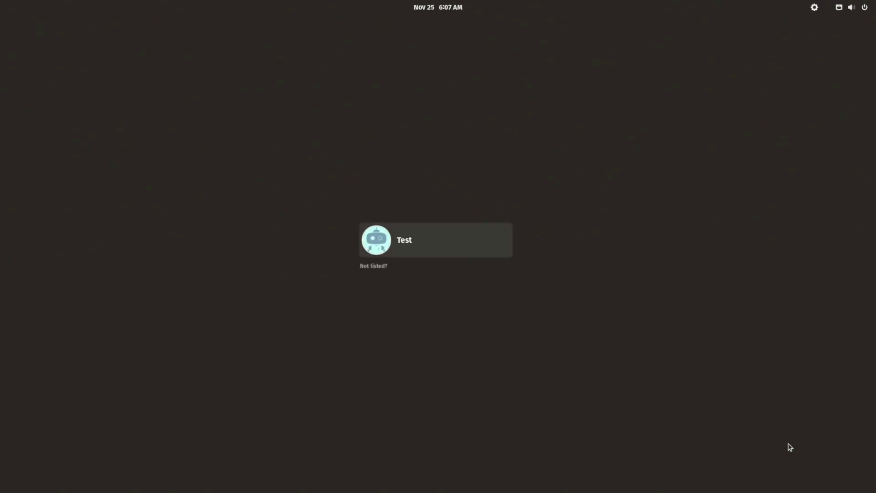
- Log in as the new user with the account password
key(Return)
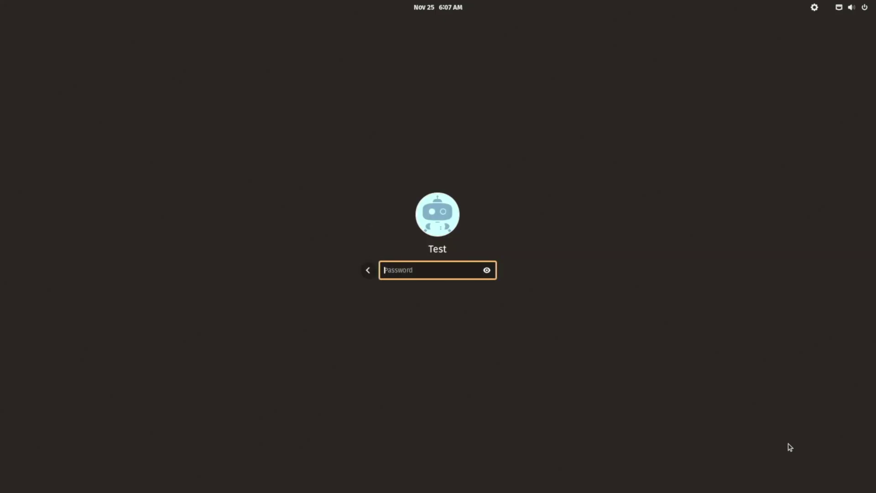
text(test1234)
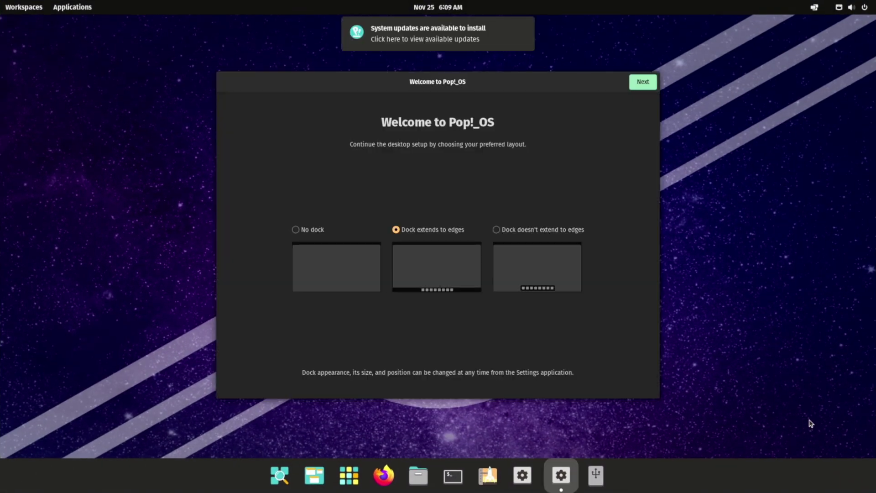
- Choose the dock that doesn't extend to the edges and advance past launcher, gestures and appearance pages
click(497, 231)
click(650, 84)
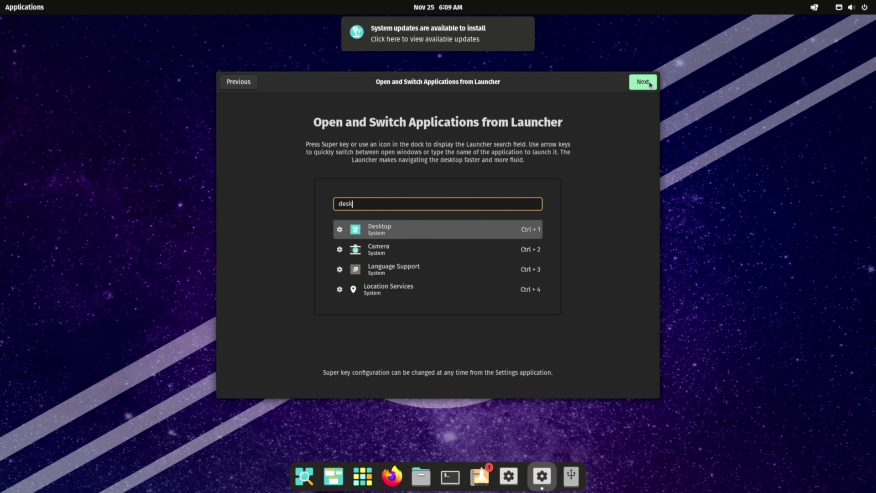
click(650, 84)
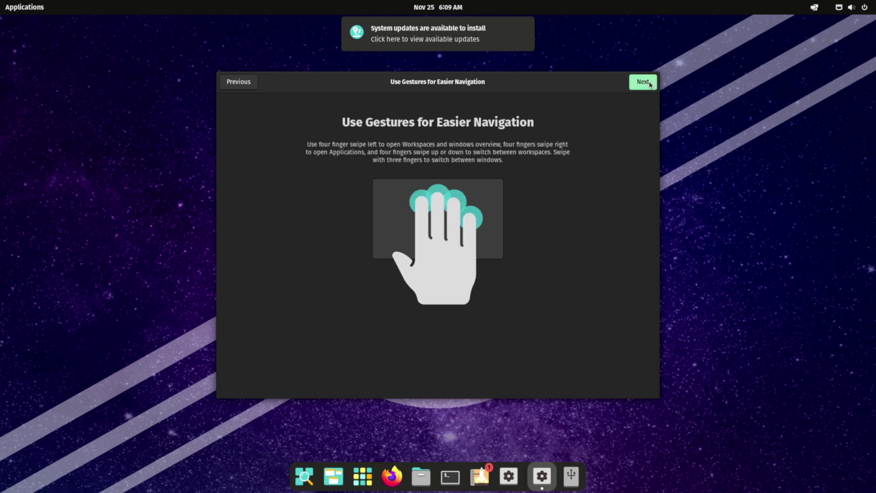
click(651, 84)
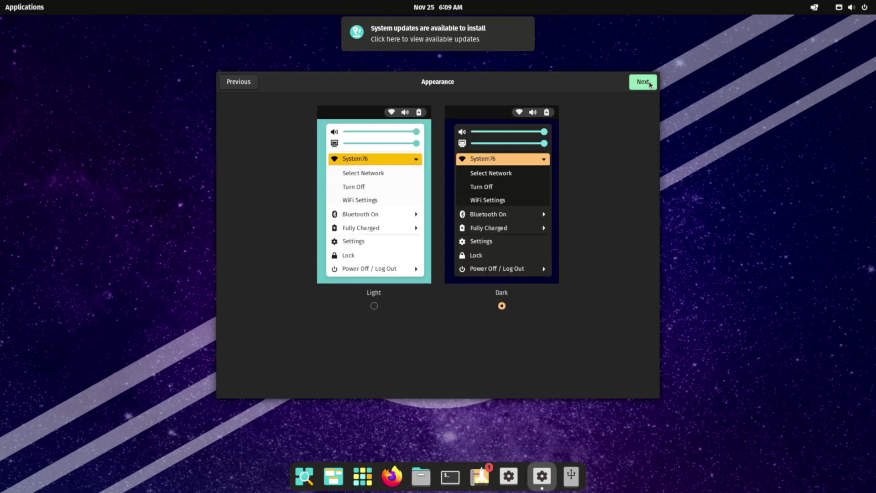
click(650, 84)
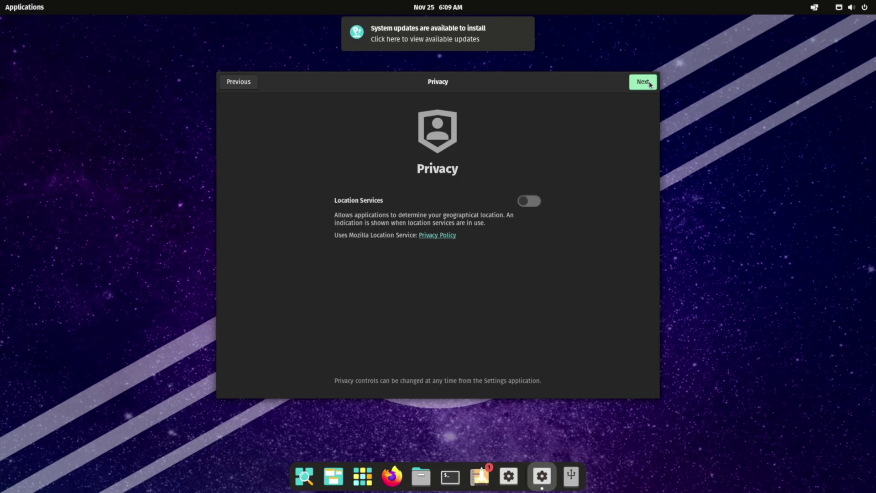
- Set the time zone to Paris, France, skip online accounts, and finish setup
click(643, 82)
text(Paris)
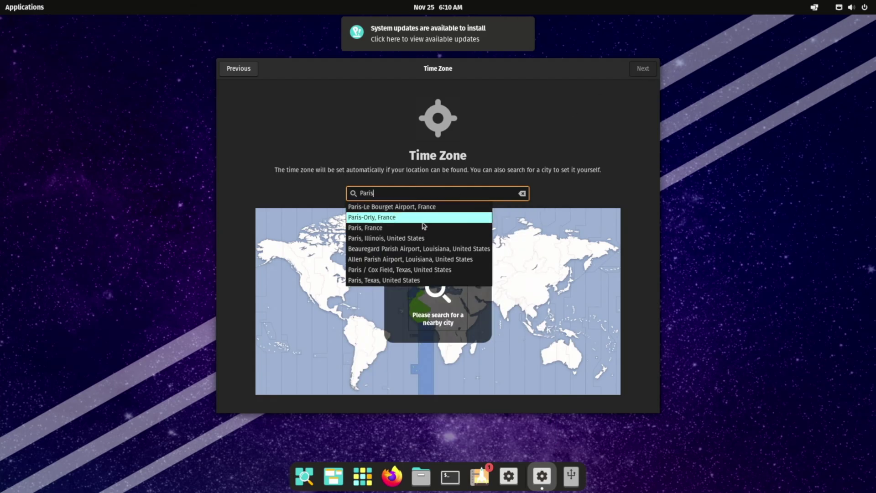
click(420, 228)
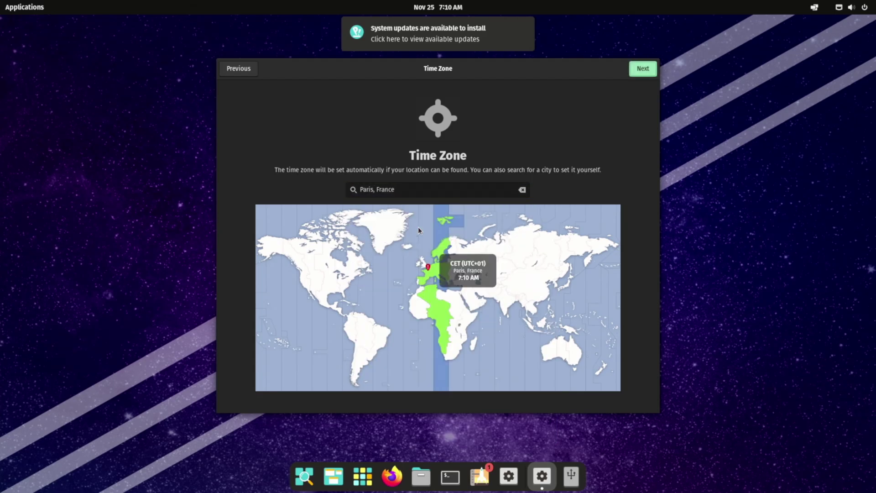
click(643, 69)
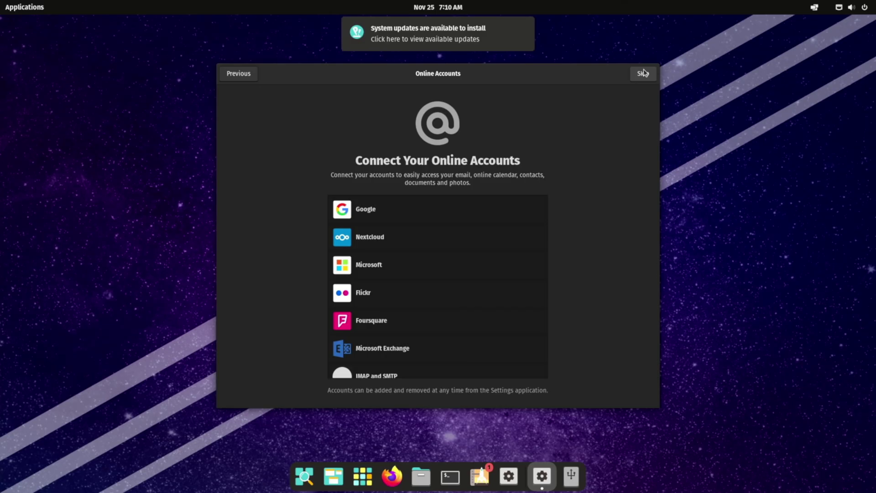
click(642, 75)
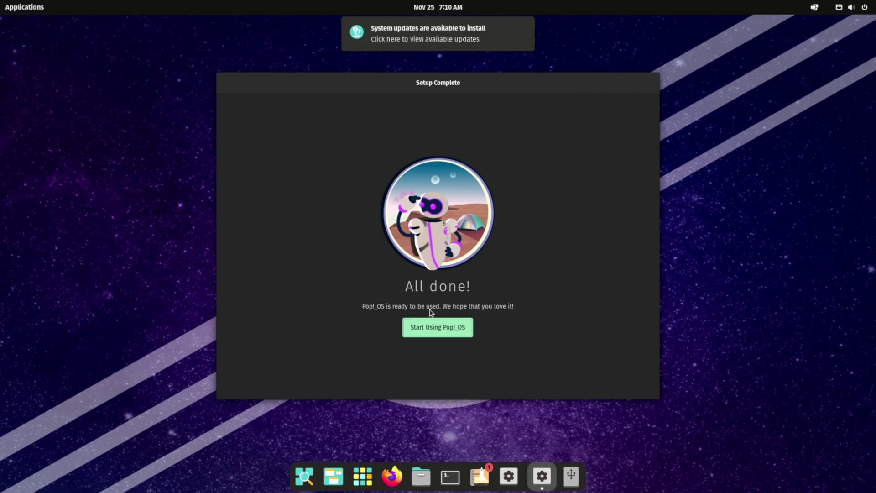
click(437, 328)
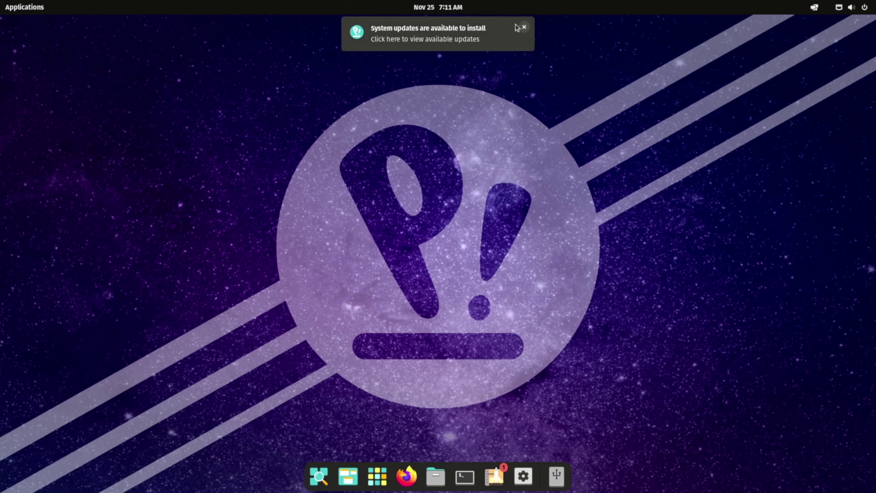
- Dismiss the updates notification, check the Displays settings (1920 × 1080, 60 Hz), then close Settings
click(525, 27)
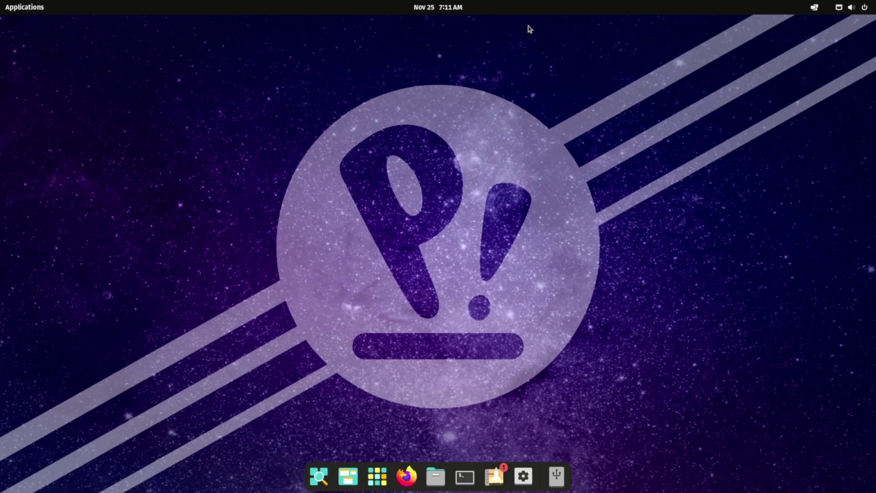
right_click(440, 270)
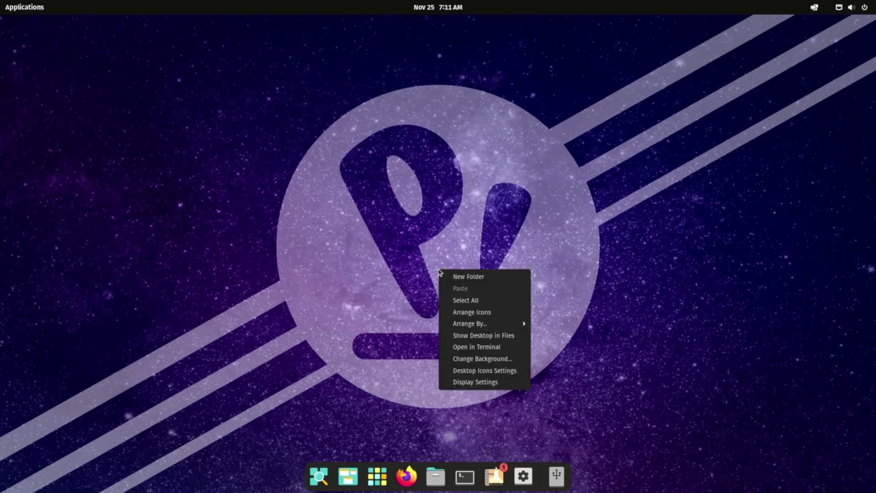
click(473, 382)
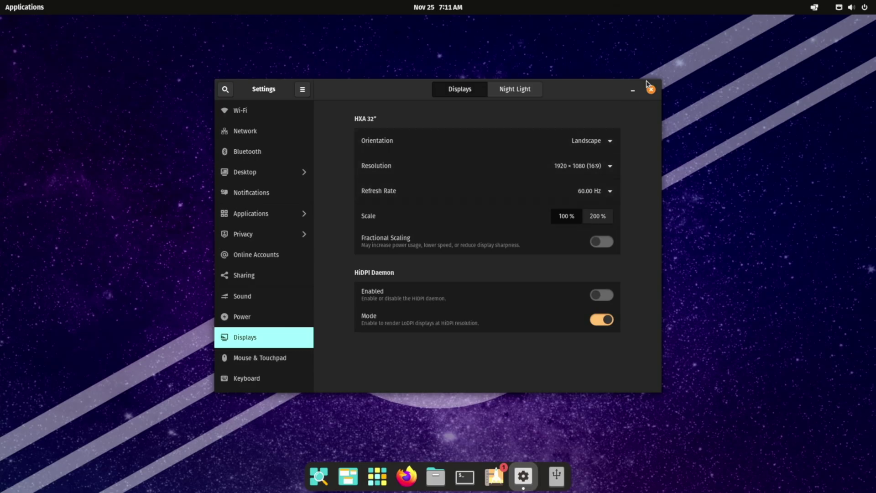
click(653, 91)
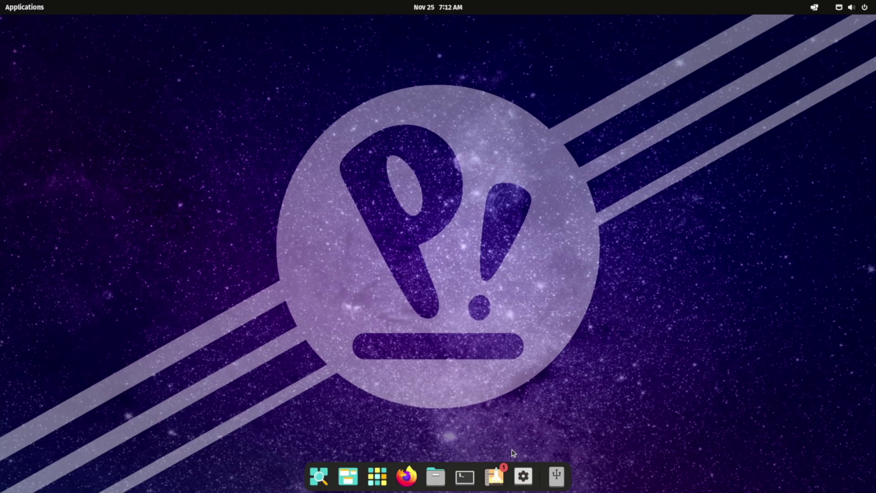
- Close Pop!_Shop and switch on Show Maximize Button in Settings' Desktop Options
click(497, 470)
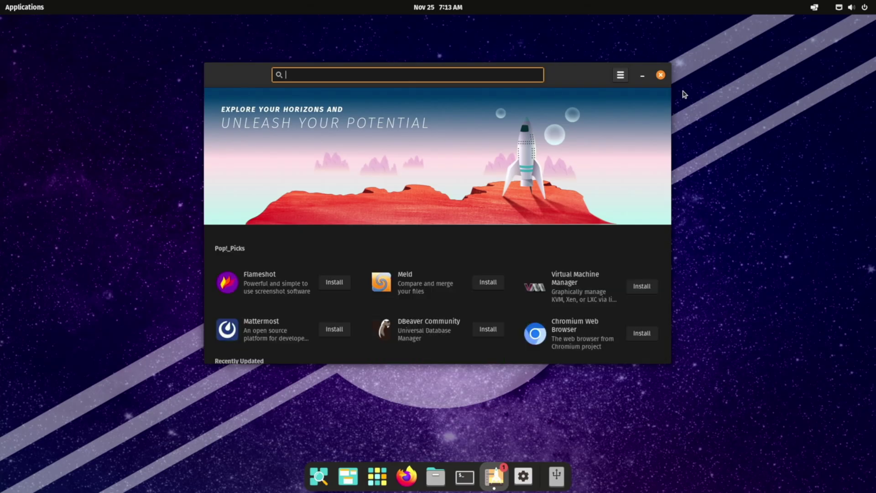
click(660, 75)
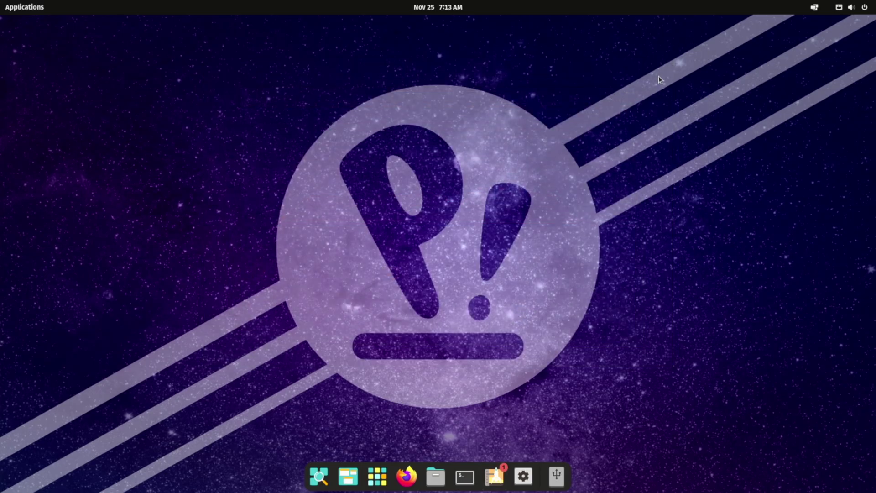
click(525, 474)
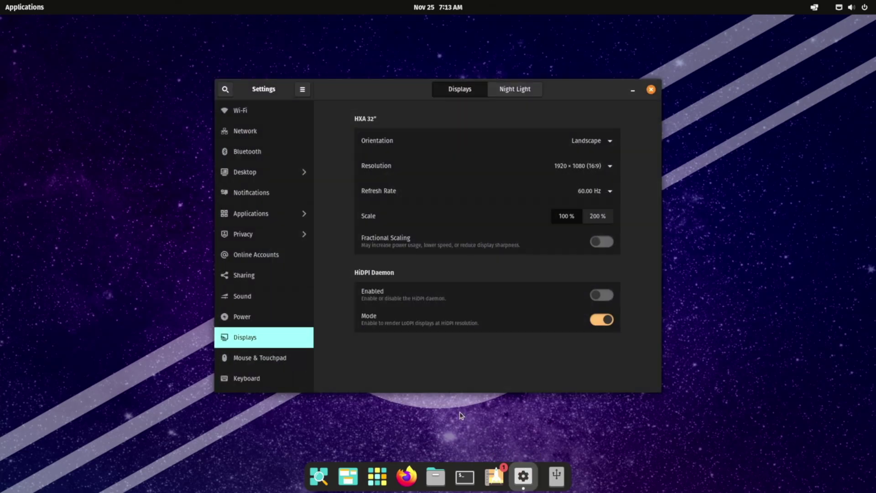
click(277, 176)
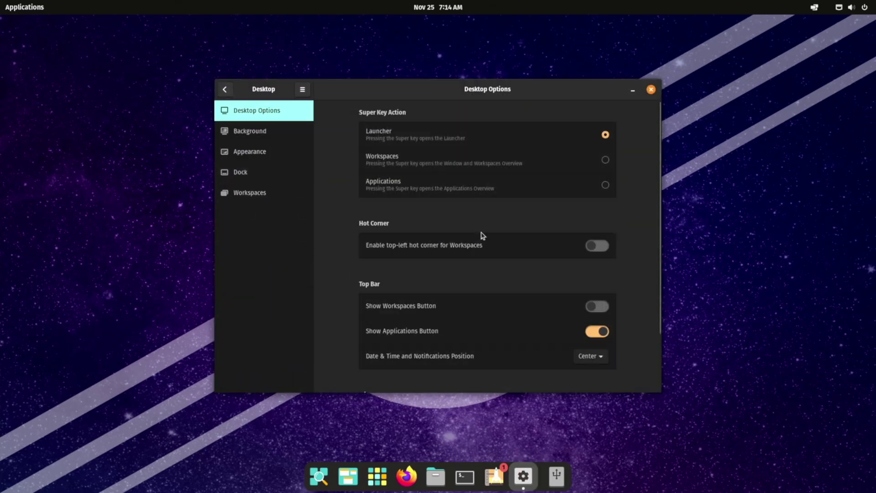
scroll(479, 274, down, 3)
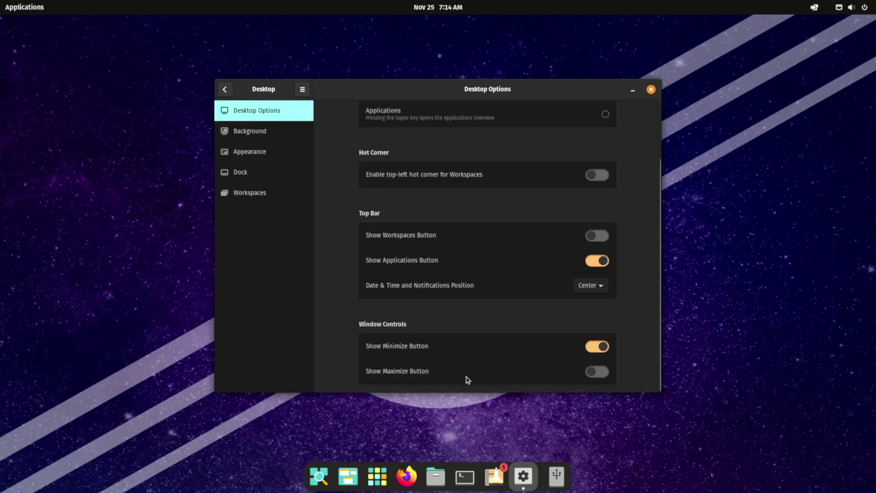
click(601, 372)
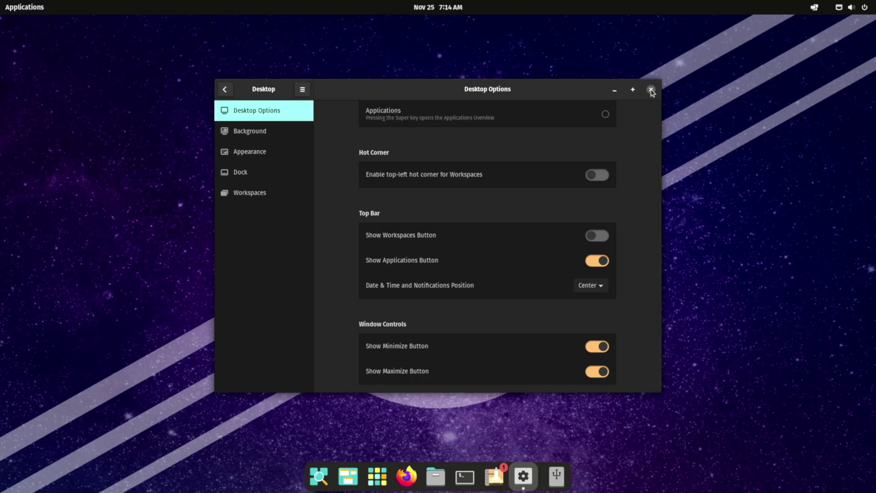
- Close Settings, then in a maximized Pop!_Shop start Update All for the 76 pending OS updates
click(652, 91)
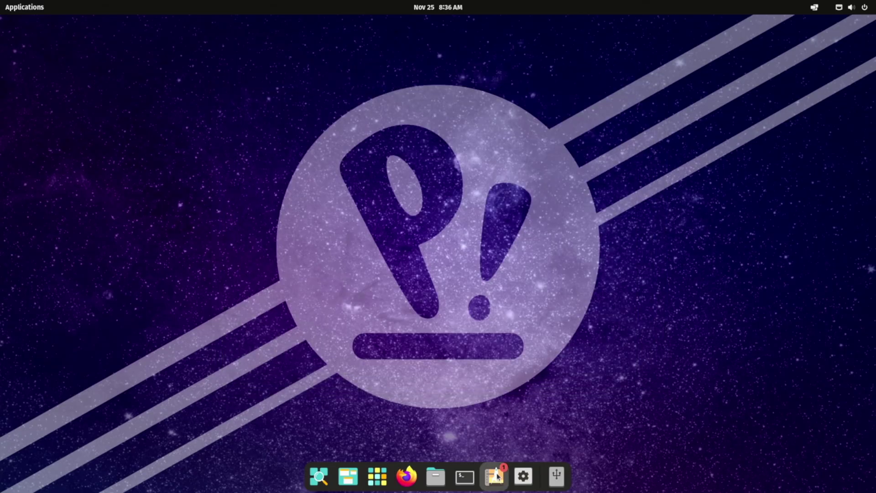
click(496, 477)
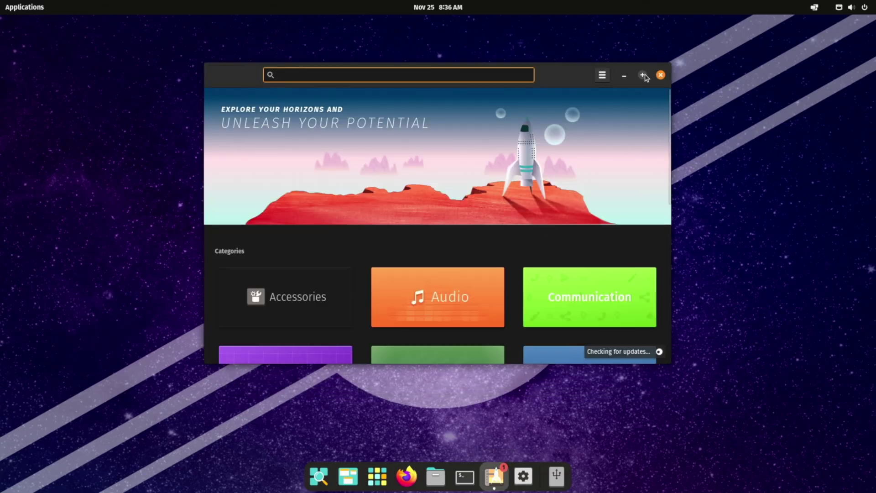
click(643, 75)
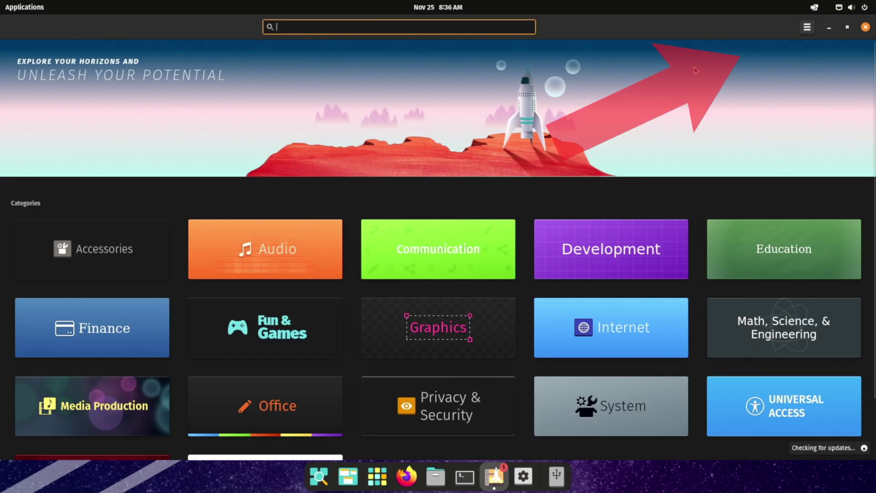
click(809, 27)
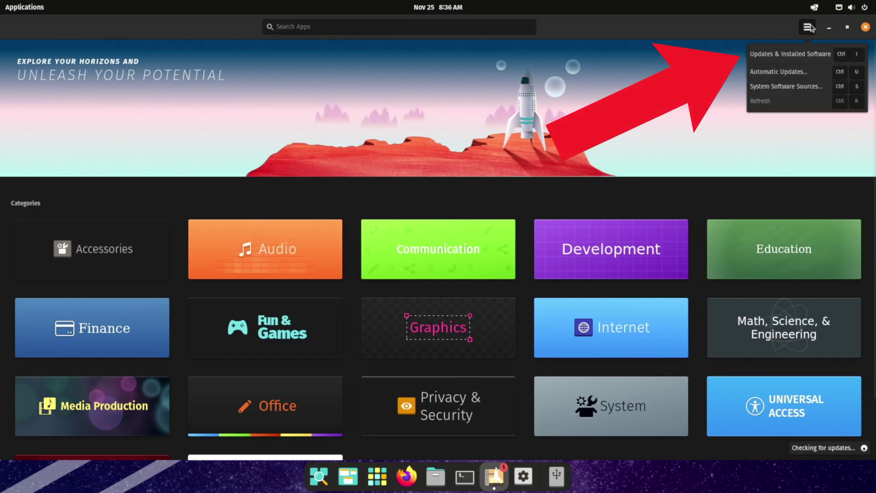
click(794, 56)
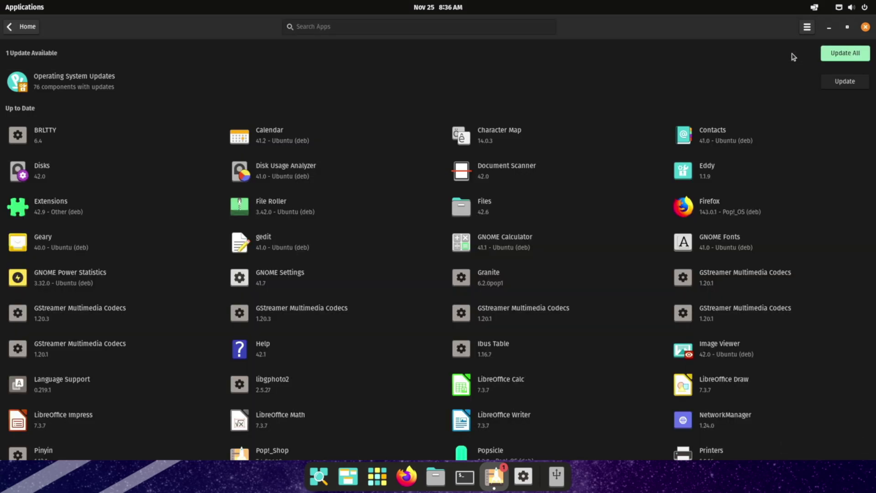
click(844, 53)
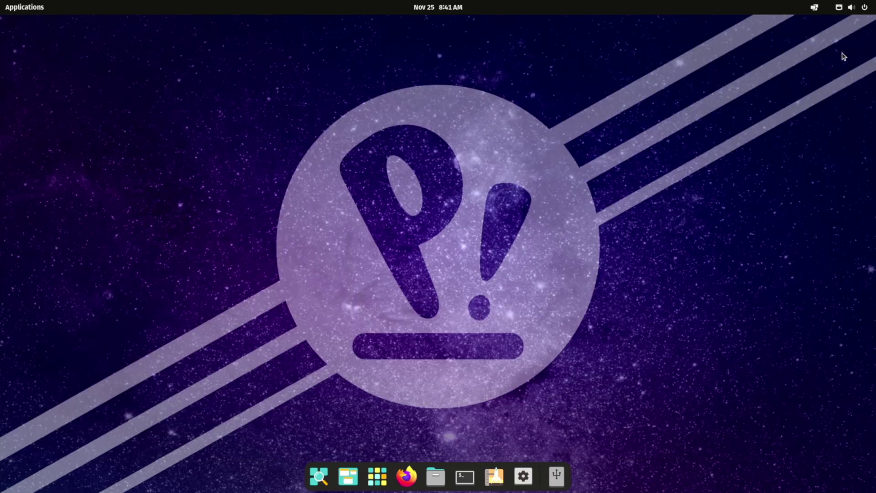
- Unlock Settings > Users with the account password and turn on Automatic Login
click(524, 476)
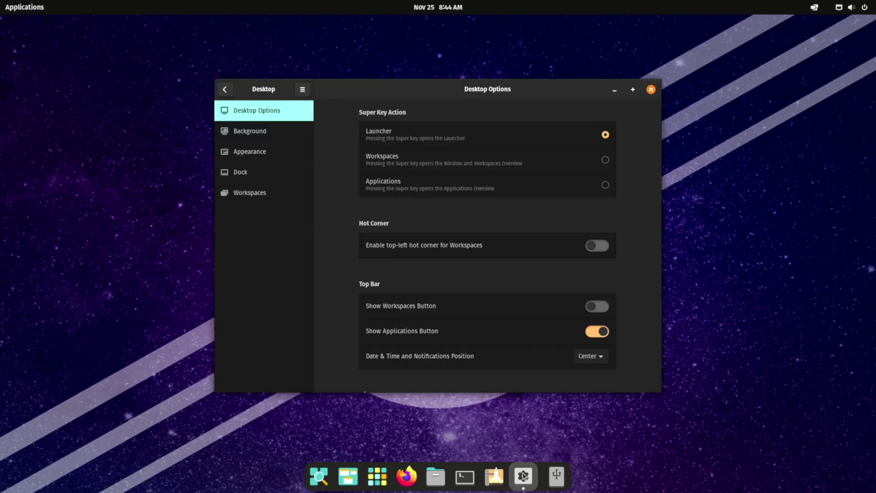
click(224, 89)
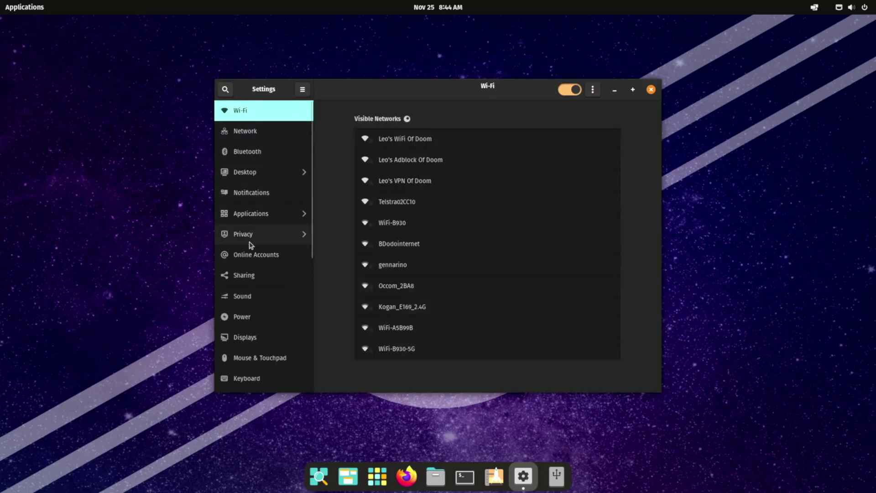
scroll(250, 245, down, 5)
click(262, 281)
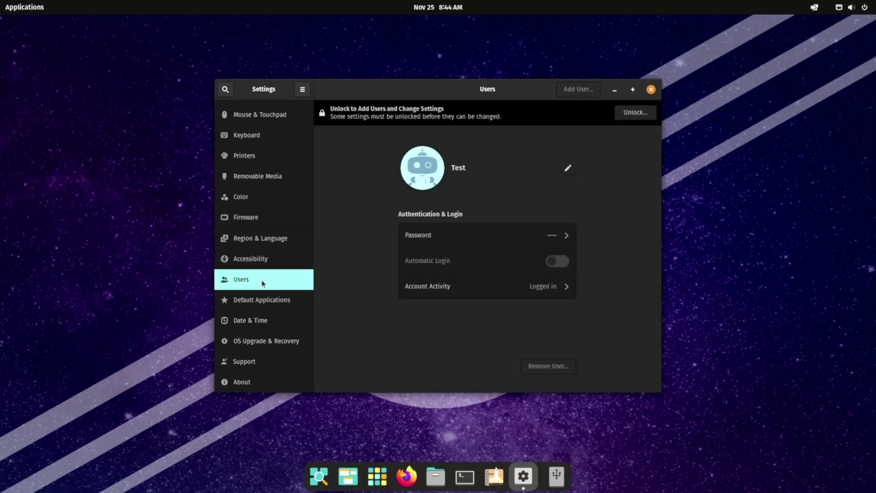
click(634, 113)
text(********)
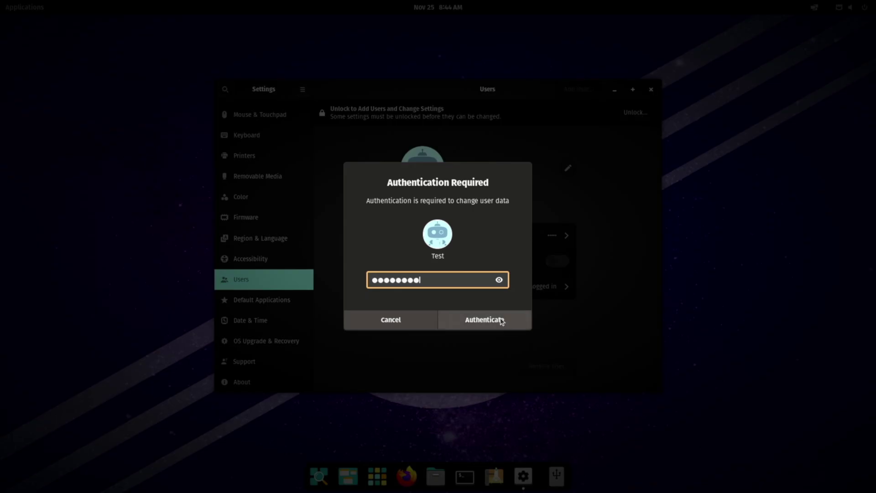
click(502, 322)
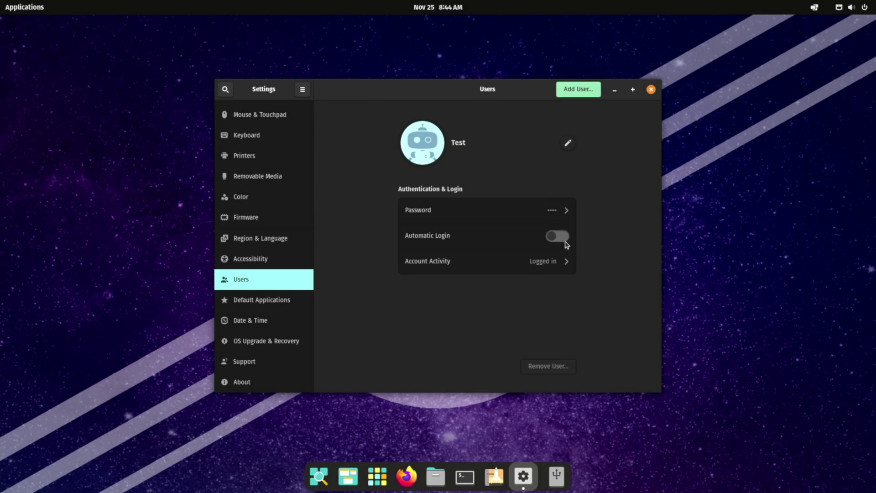
click(566, 240)
- Close Settings and bring up the system menu's Power Off / Log Out options
click(652, 89)
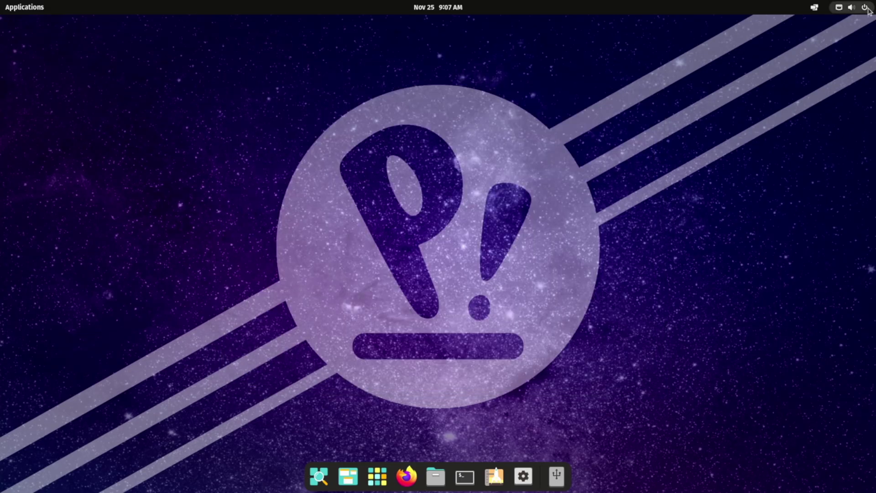
click(865, 7)
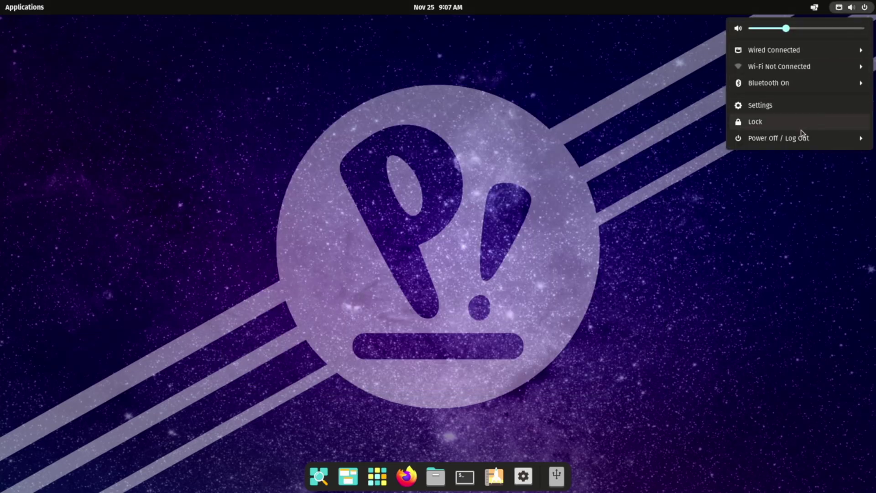
click(799, 143)
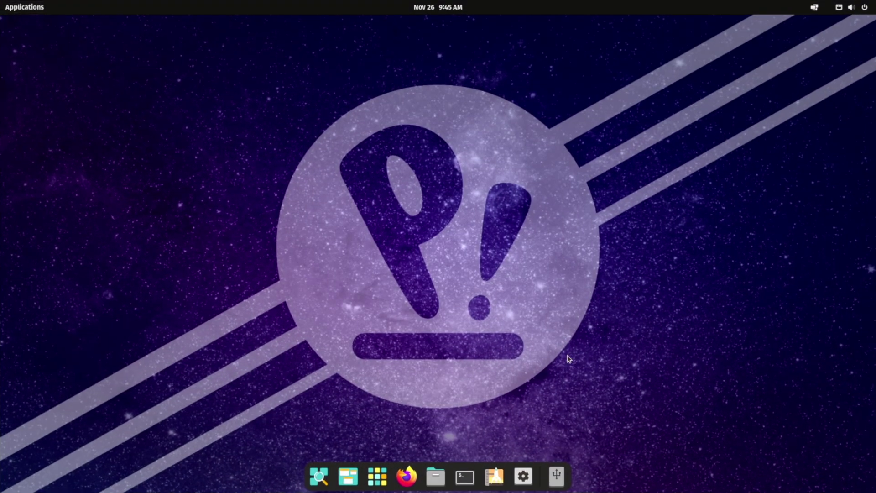
- Search Pop!_Shop for 'steam' and open the Steam app details
click(495, 476)
text(ste)
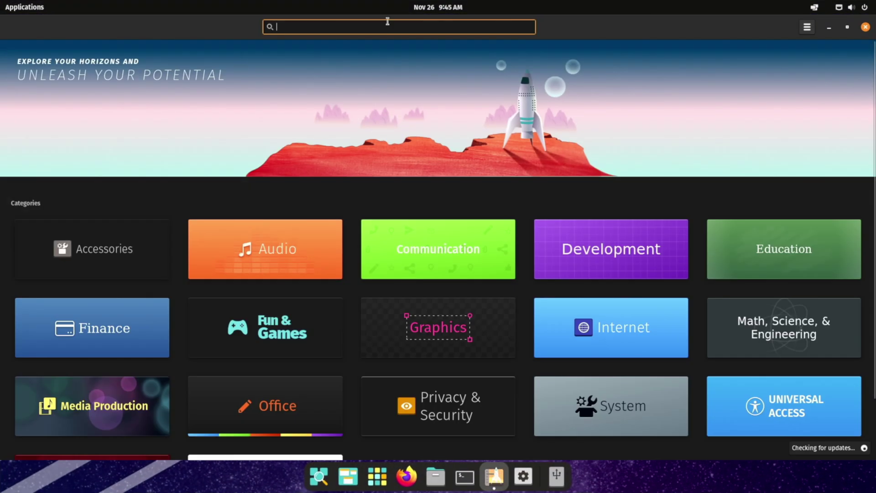
text(am)
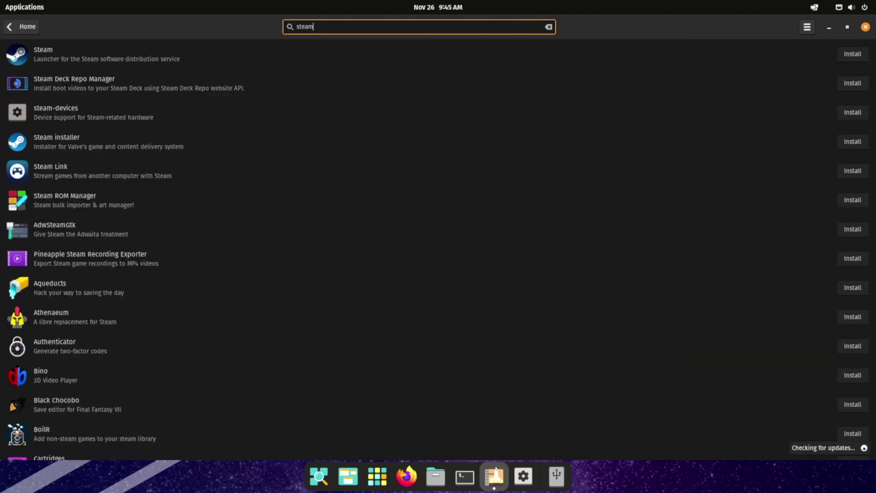
click(407, 57)
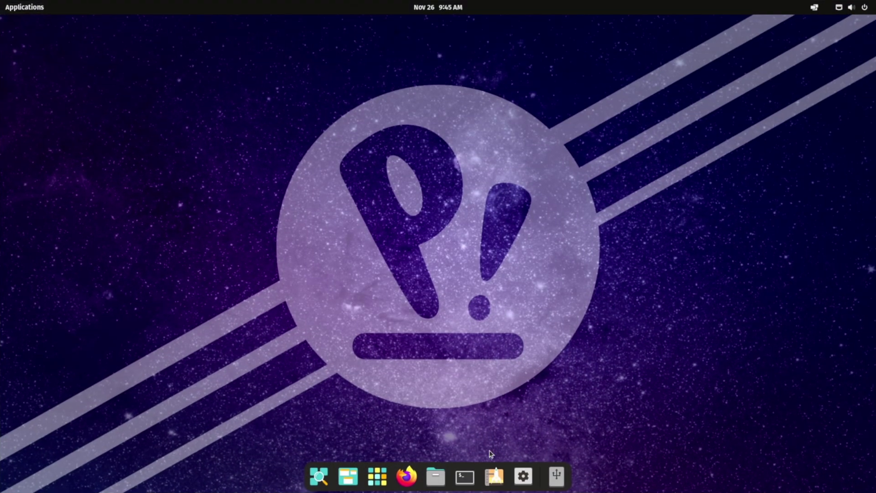
- Install Steam from its Pop!_Shop page, authorising with the account password
click(494, 476)
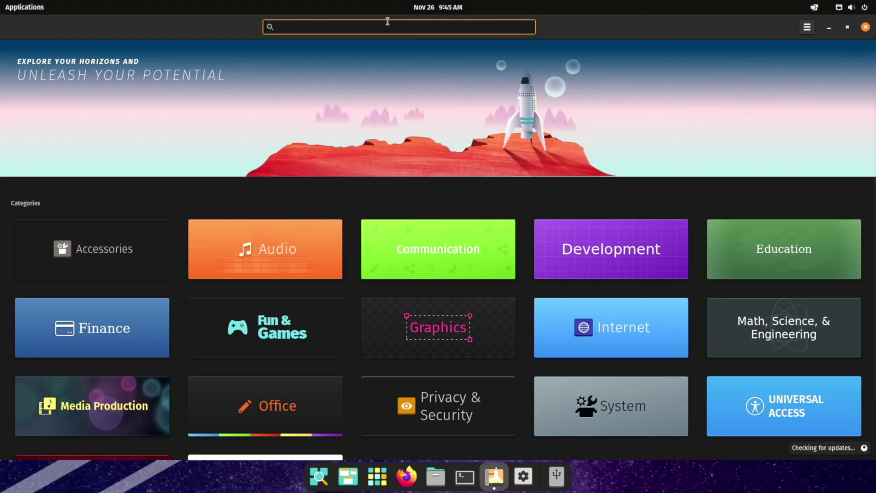
text(steam)
key(Return)
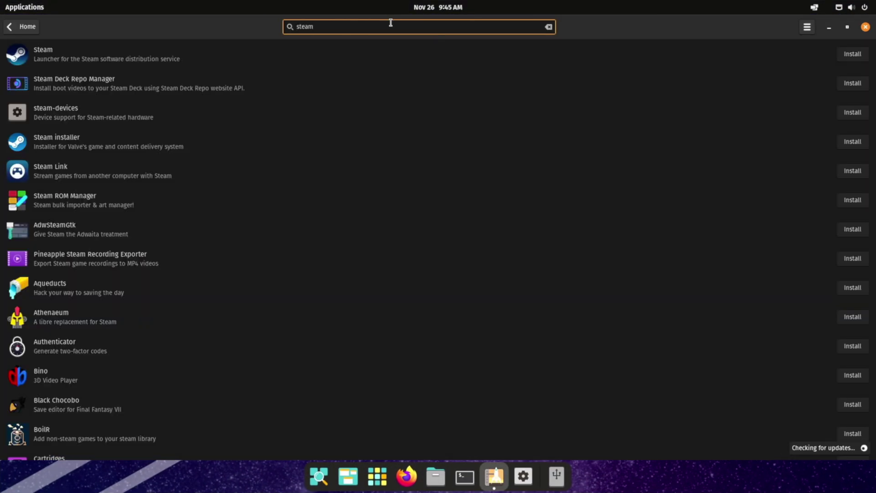
click(407, 55)
click(593, 61)
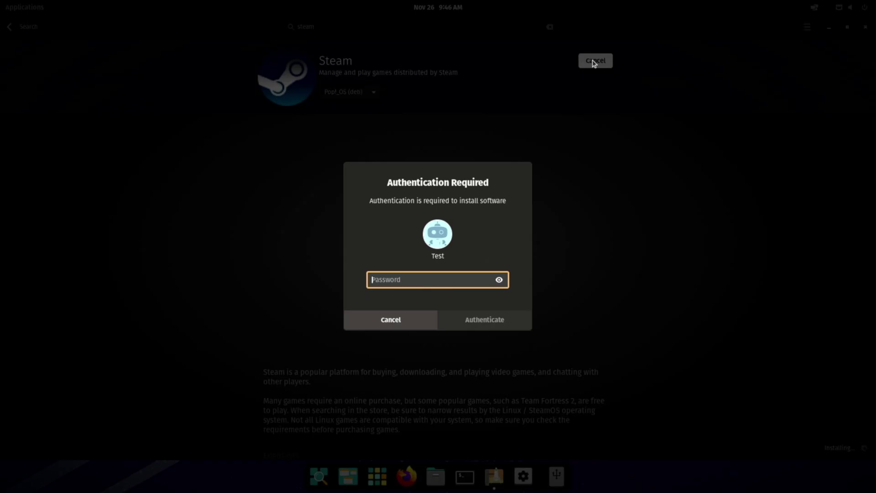
text(passwo)
key(Return)
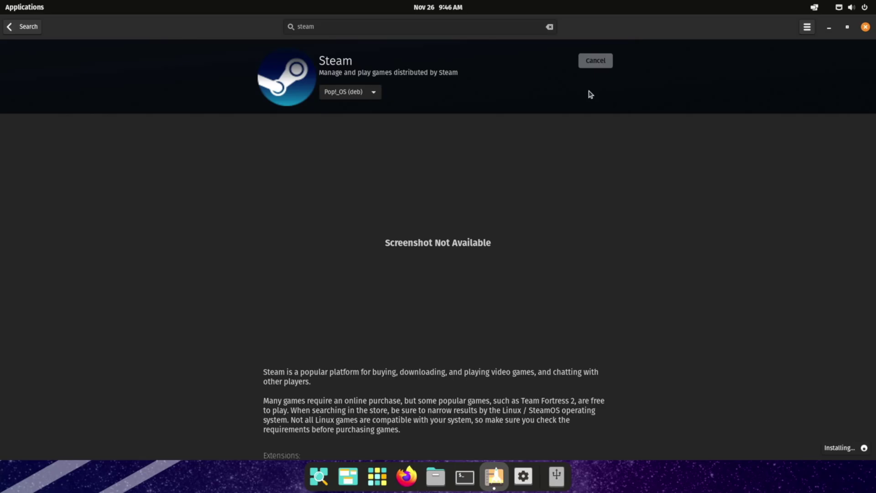
- Close the software store and launch Steam from the Applications grid
click(866, 27)
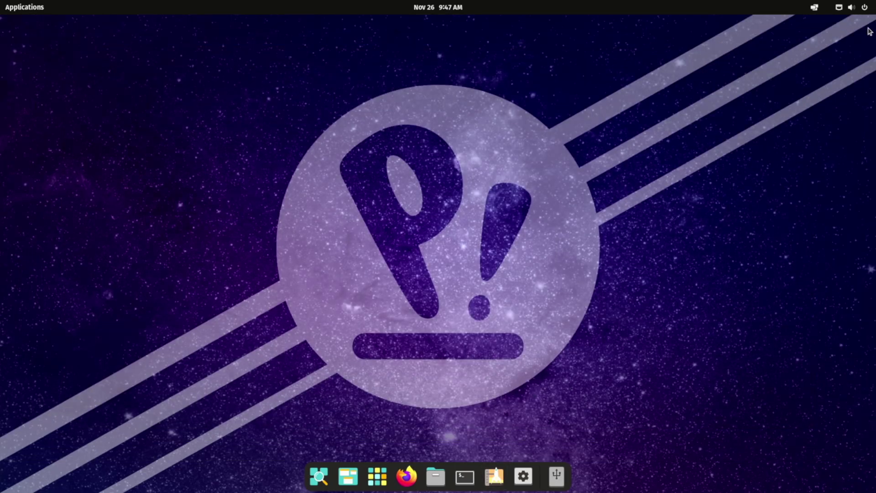
click(384, 478)
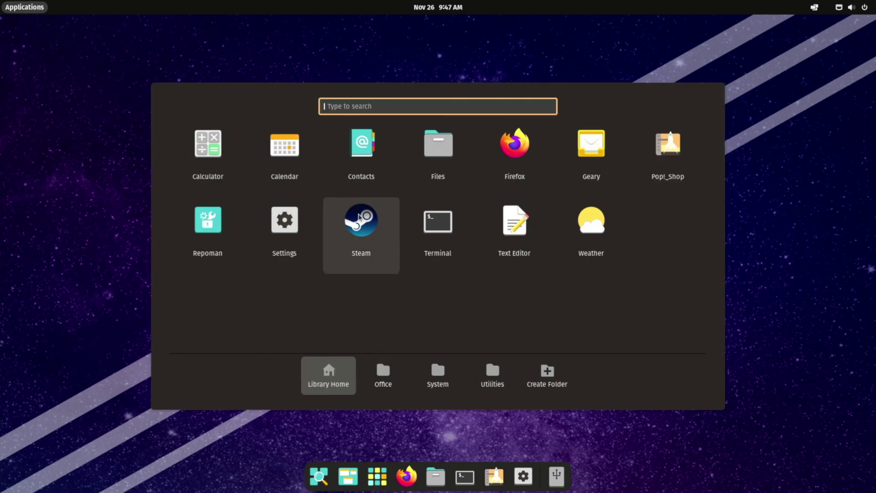
click(357, 214)
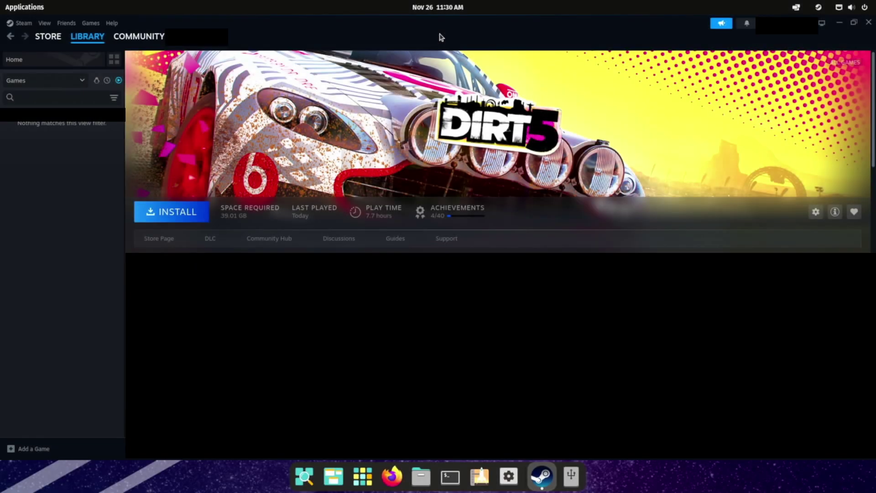
- Install DIRT 5 without an app shortcut, accept its EULA, and check download progress
click(173, 213)
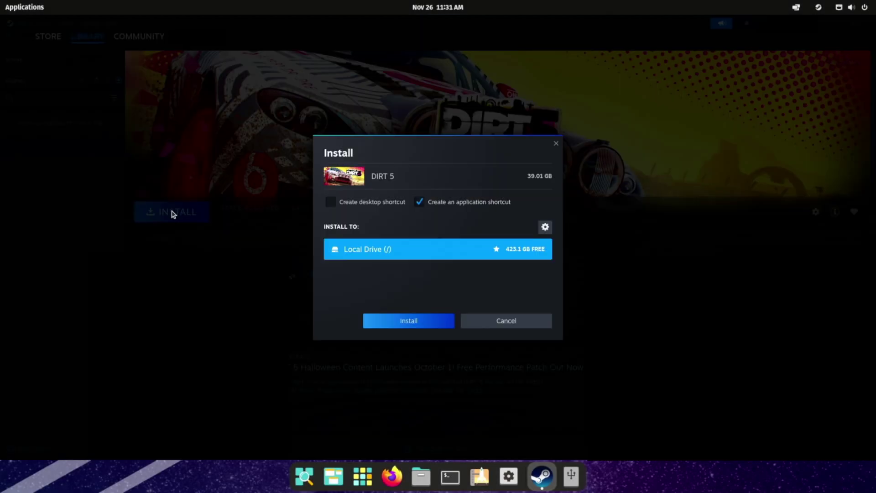
click(418, 203)
click(409, 321)
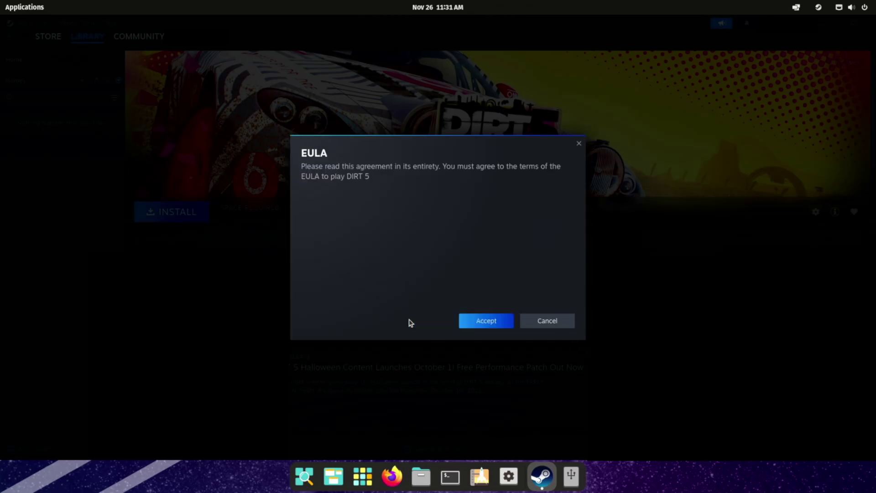
click(470, 348)
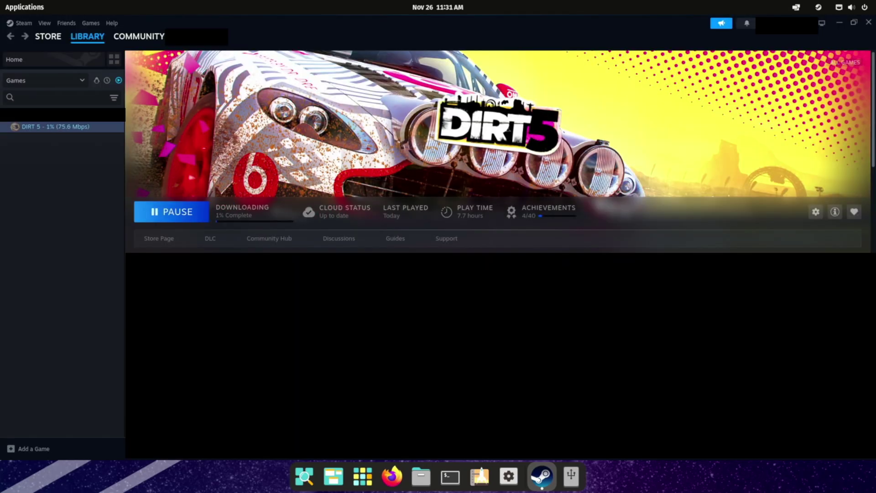
click(442, 445)
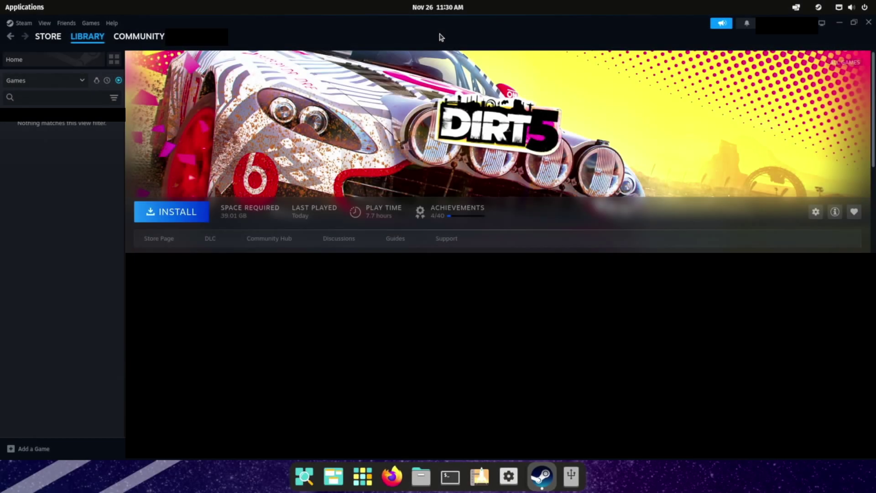
click(172, 211)
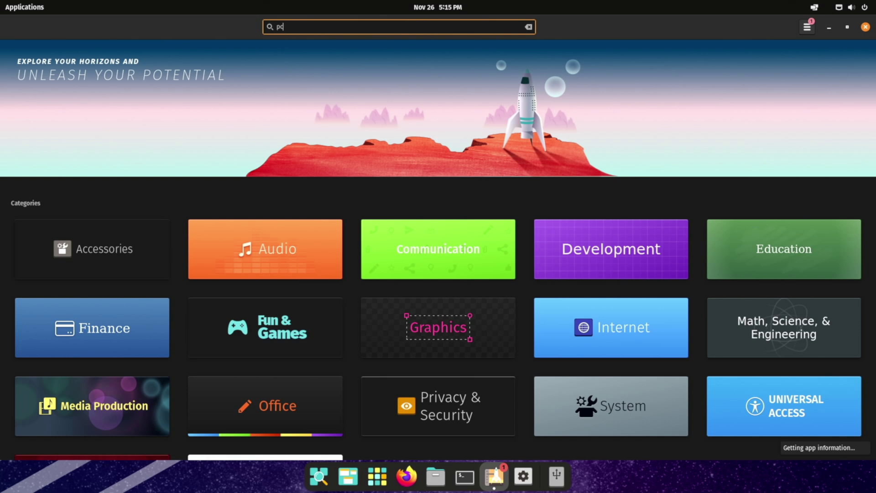
- Search Pop!_Shop for pcsx2 and open the PCSX2 app page
text(csx2)
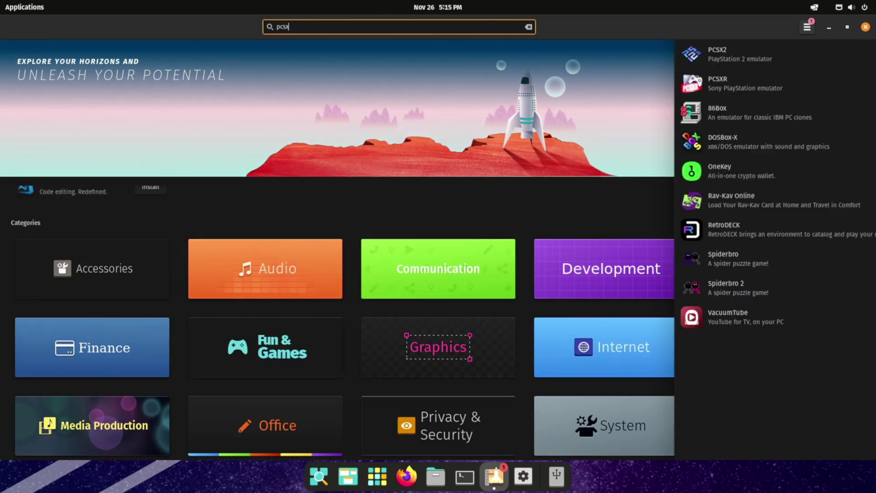
click(403, 50)
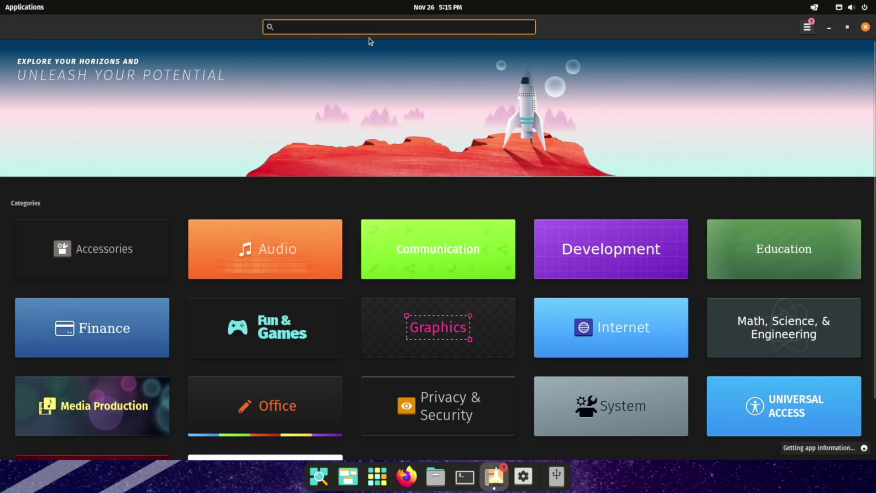
text(sx2)
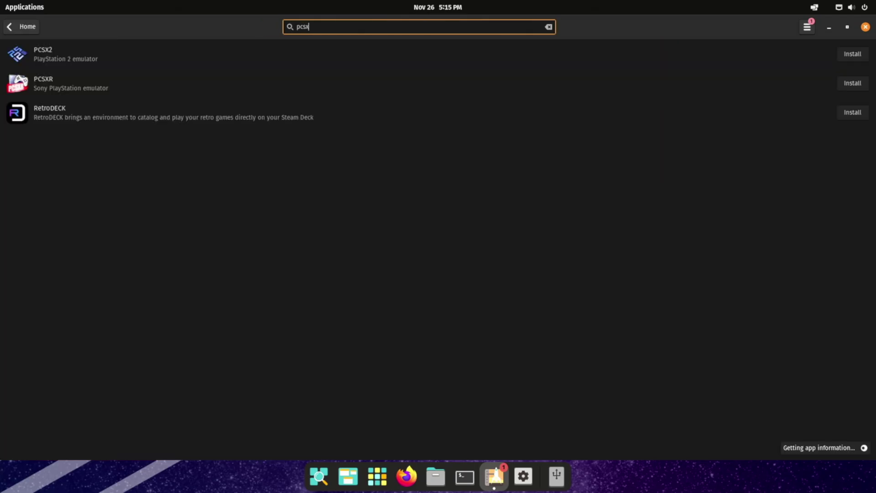
click(401, 49)
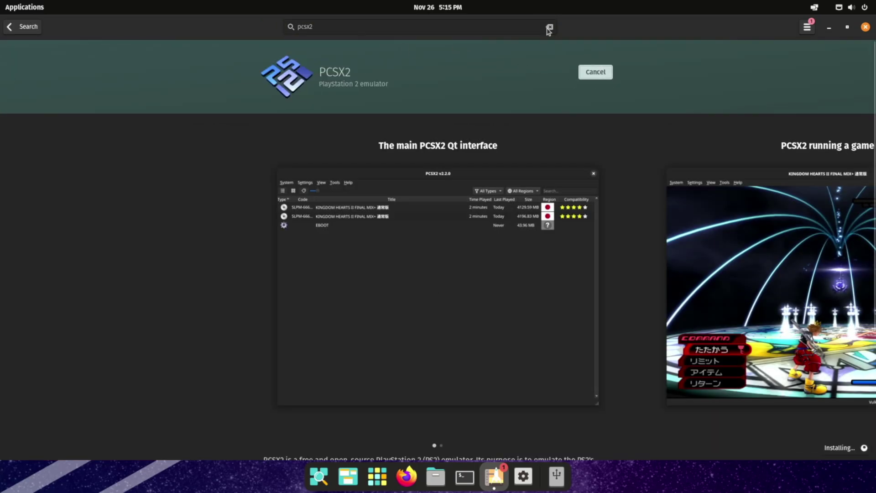
click(28, 31)
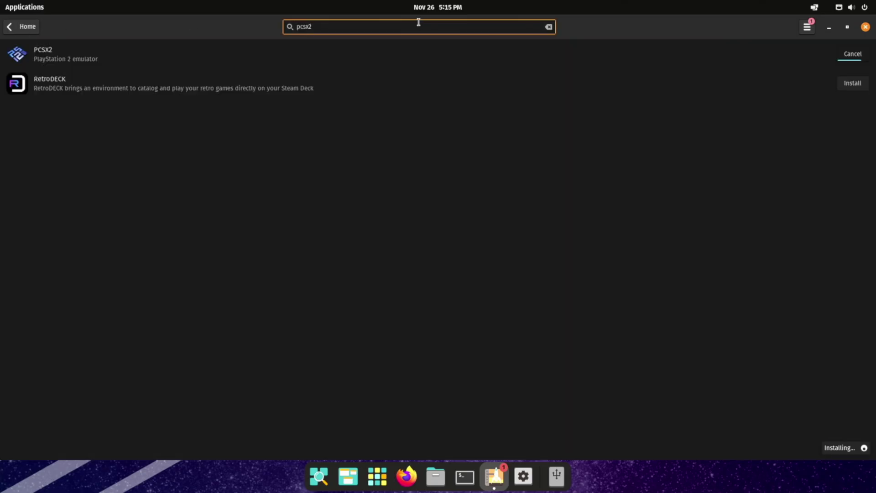
- Search for rpcs3 and install RPCS3
text(rpcs3)
click(253, 49)
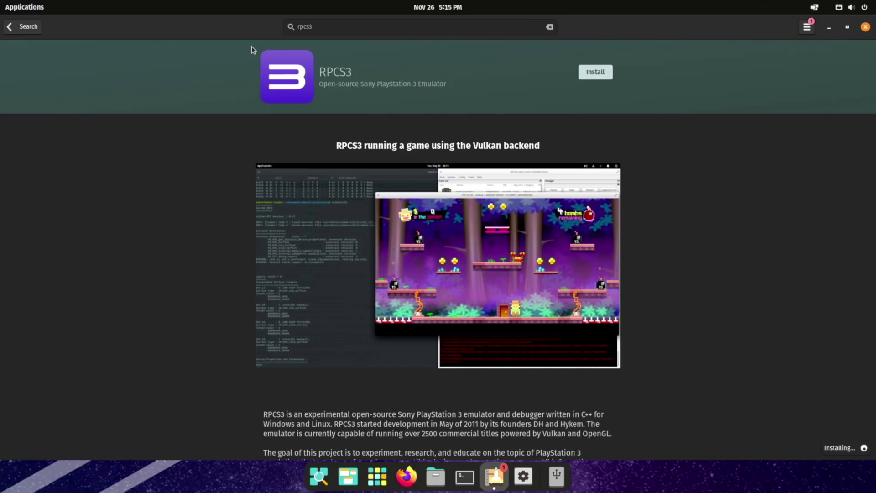
click(596, 73)
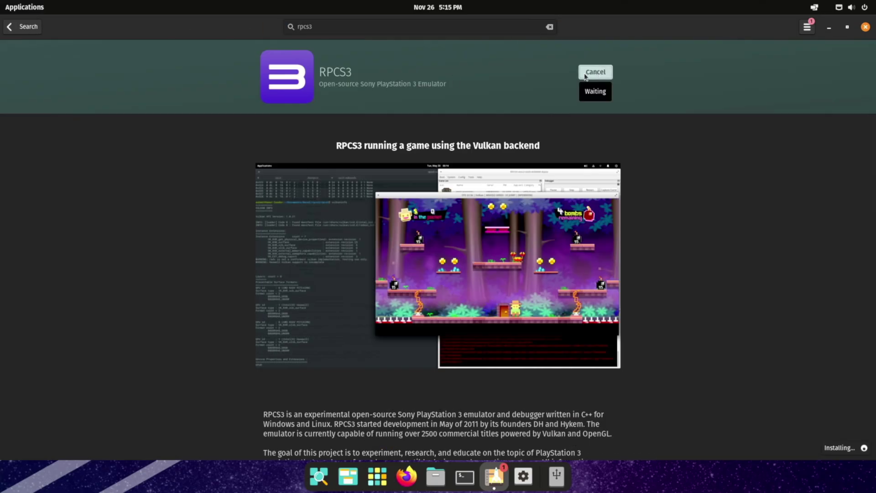
- Search for xemu, install it, and close Pop!_Shop
click(25, 29)
click(548, 27)
text(xe)
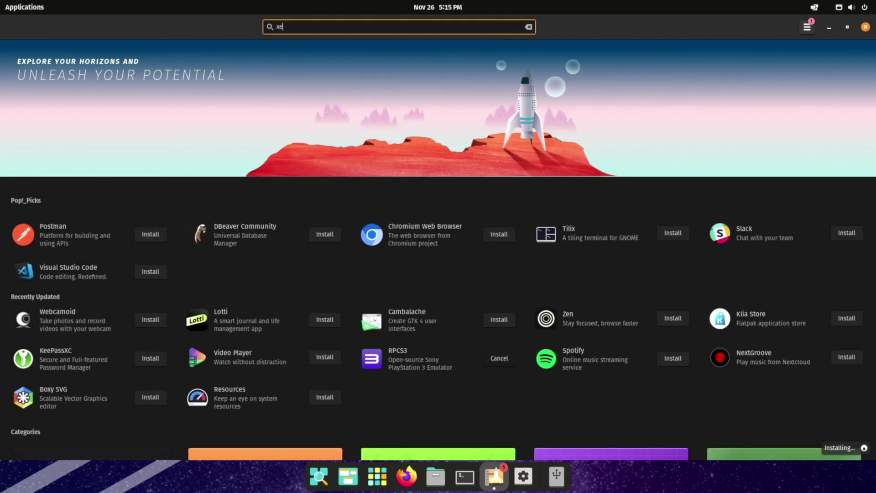
text(mu)
click(499, 50)
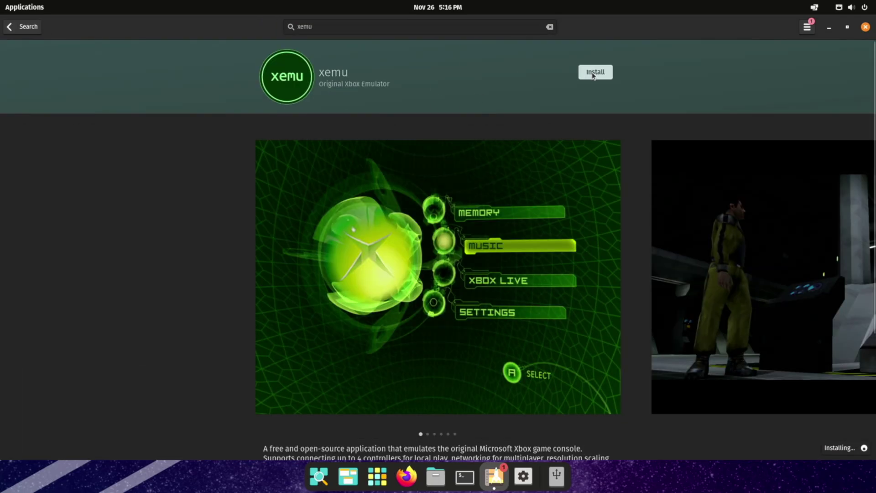
click(594, 72)
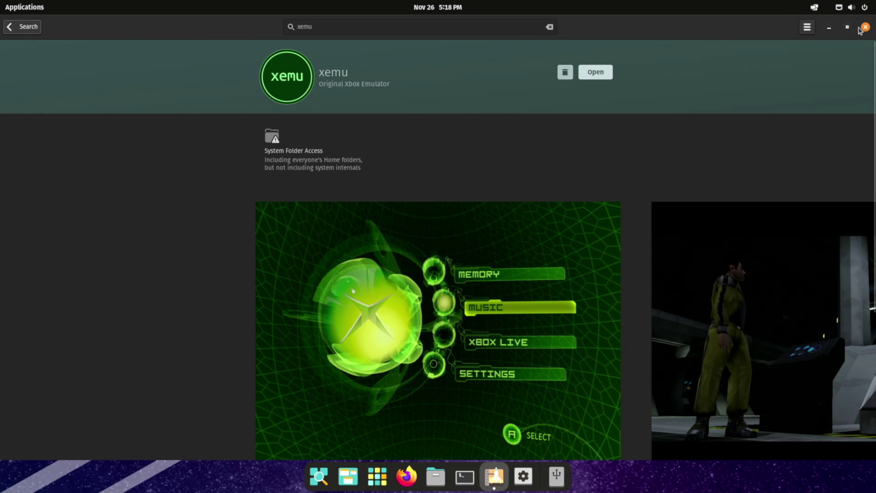
click(865, 27)
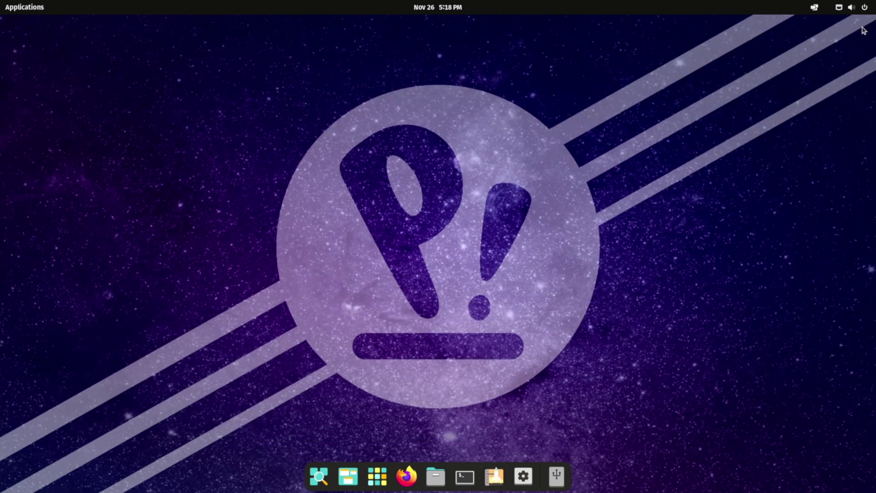
click(373, 478)
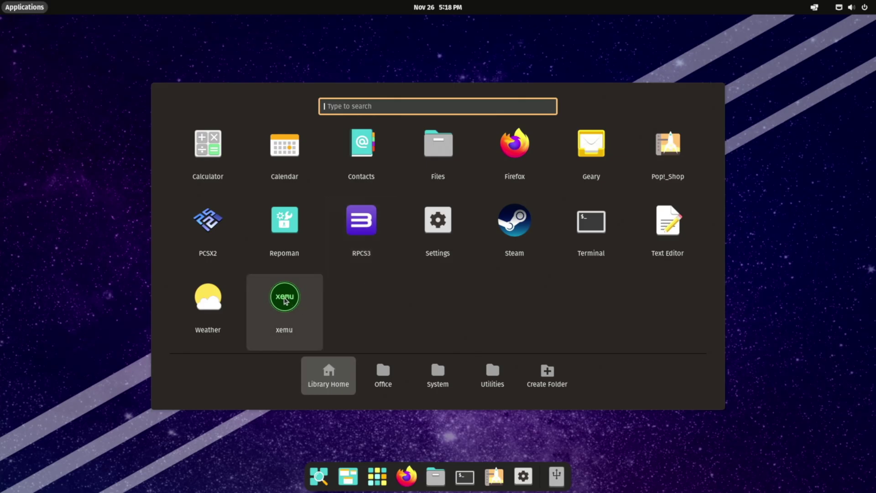
click(377, 477)
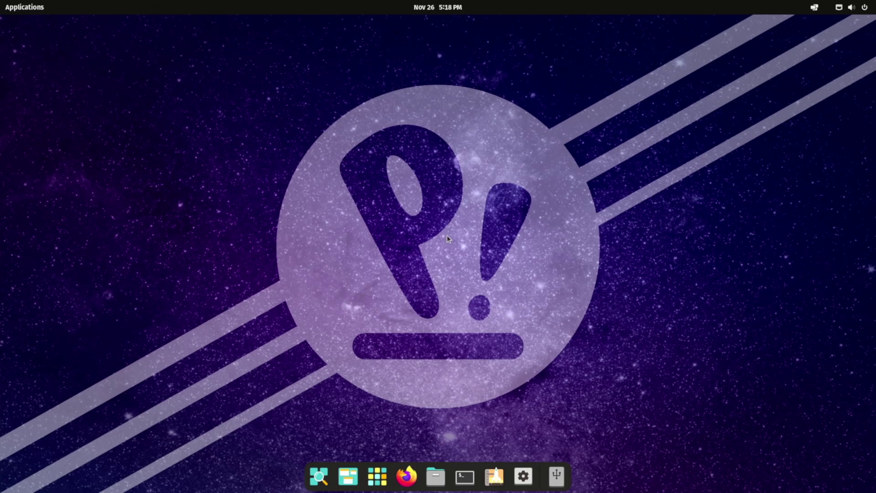